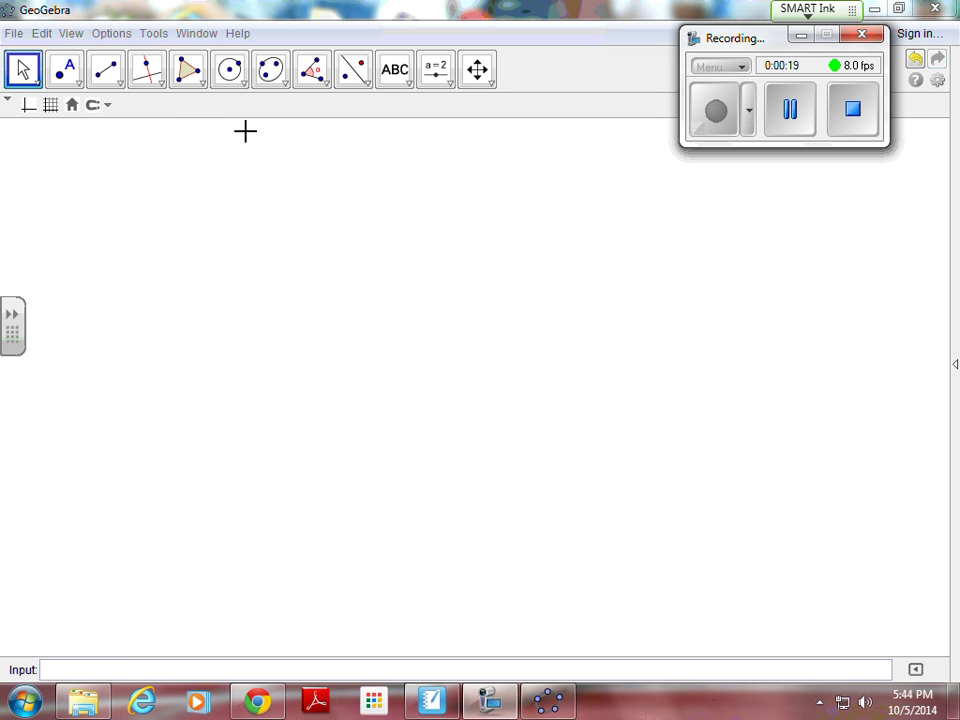
Draw triangle ABC with the Polygon tool, closing it back at A
{"action": "left_click", "coordinate": [188, 71]}
{"action": "left_click", "coordinate": [188, 71]}
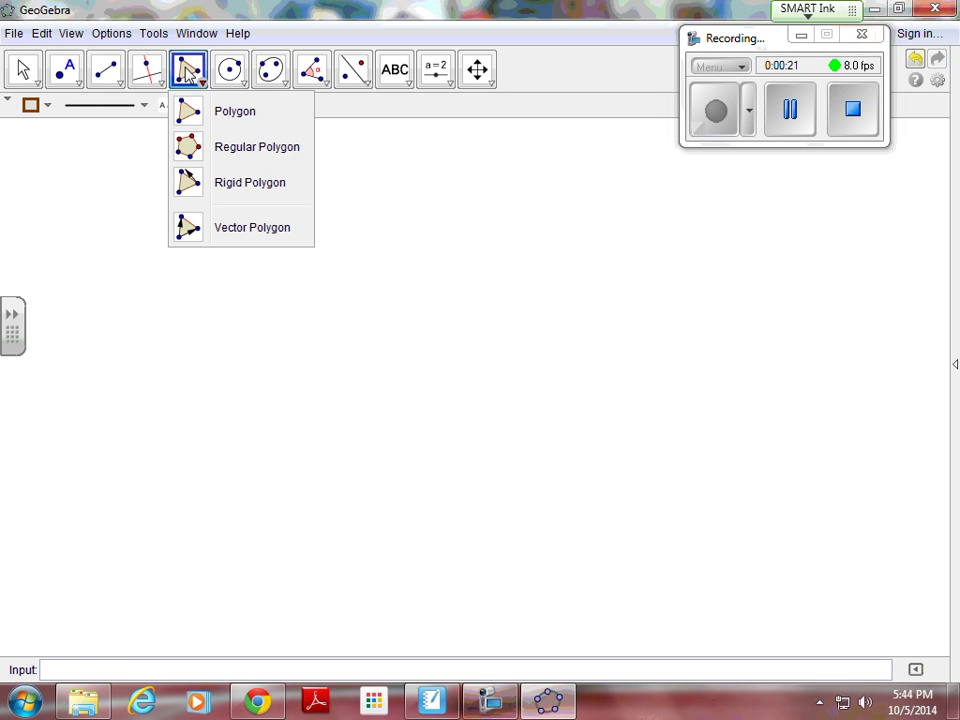
{"action": "left_click", "coordinate": [196, 112]}
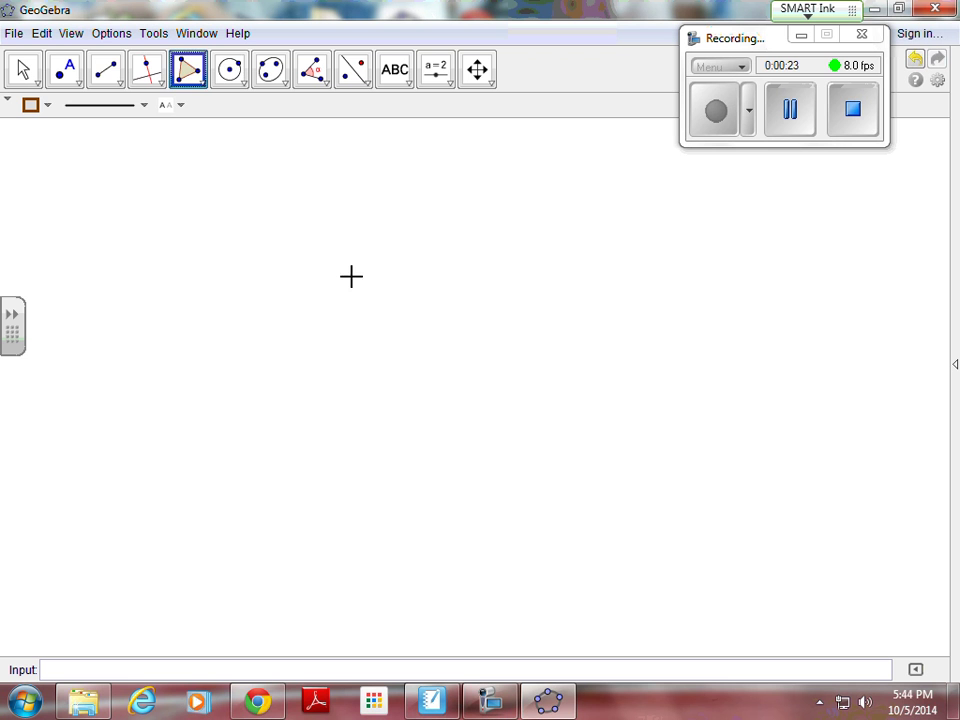
{"action": "left_click", "coordinate": [112, 33]}
{"action": "mouse_move", "coordinate": [190, 118]}
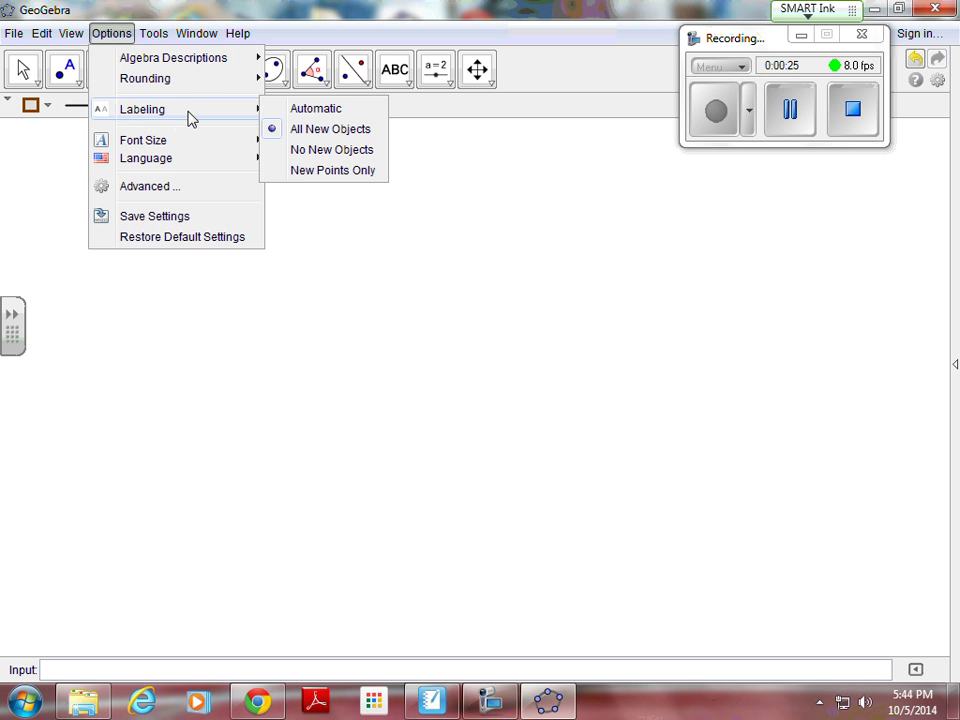
{"action": "left_click", "coordinate": [111, 31]}
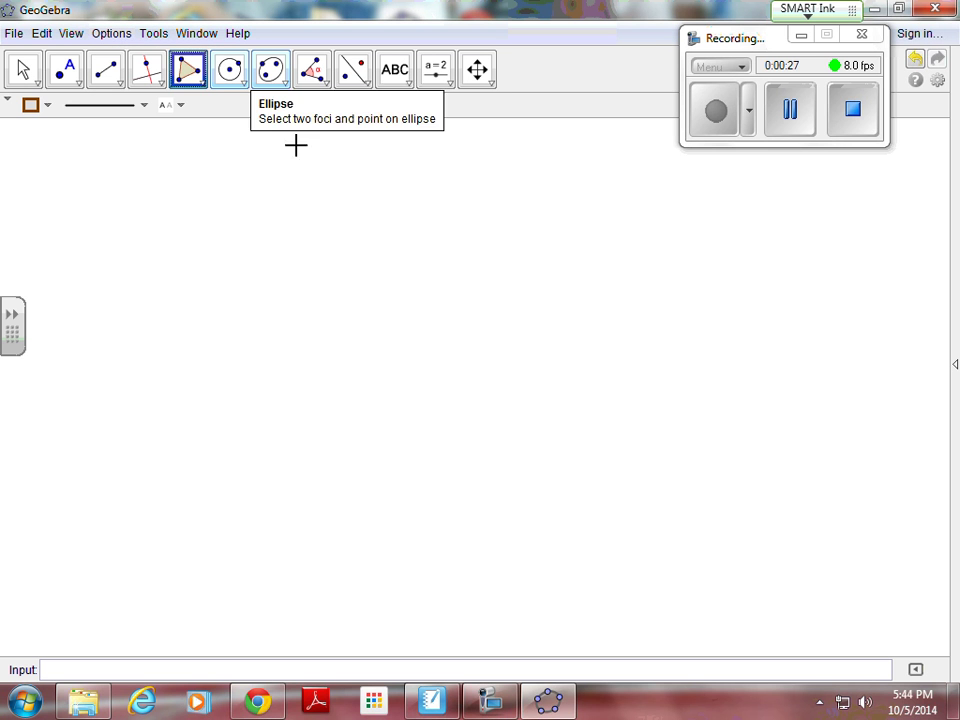
{"action": "left_click", "coordinate": [177, 206]}
{"action": "left_click", "coordinate": [197, 336]}
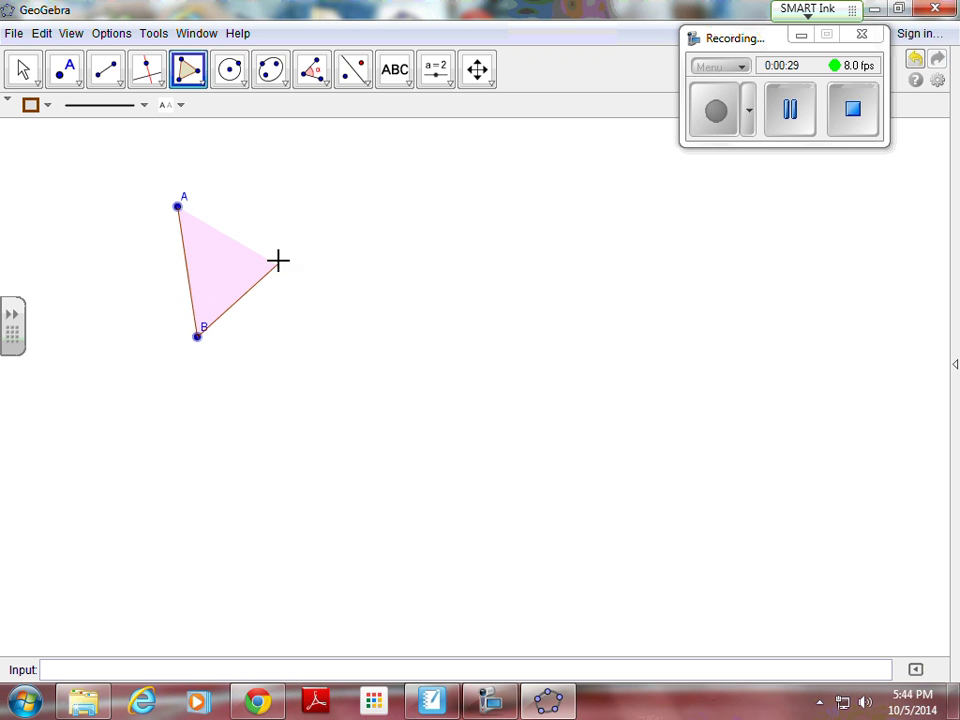
{"action": "left_click", "coordinate": [281, 238]}
{"action": "left_click", "coordinate": [177, 207]}
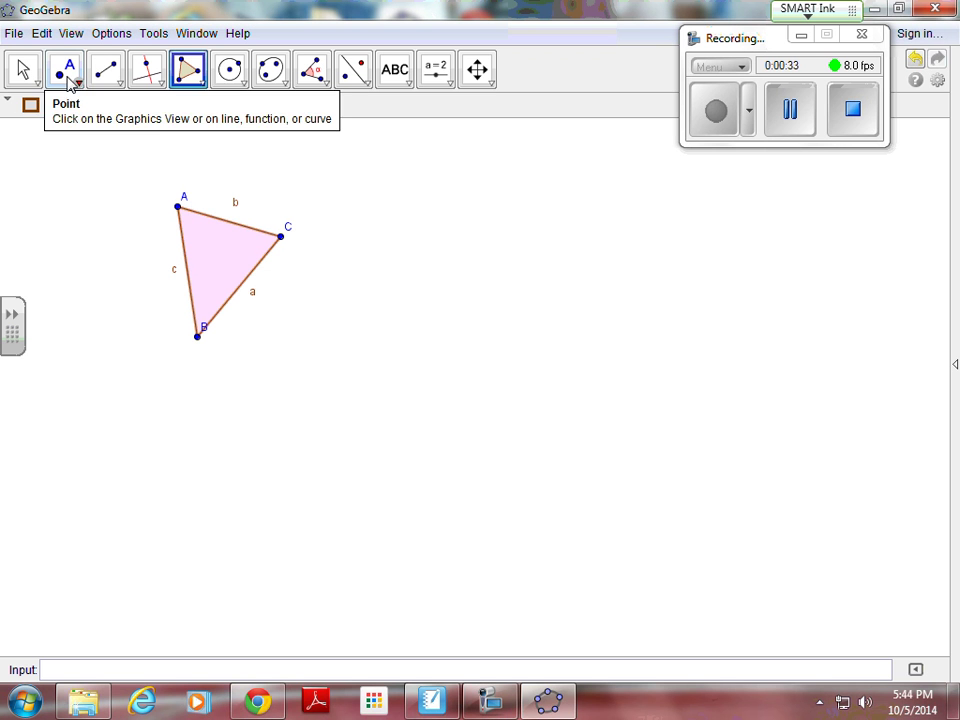
Colour vertex A red and vertex C dark green
{"action": "key", "text": "Escape"}
{"action": "left_click", "coordinate": [178, 207]}
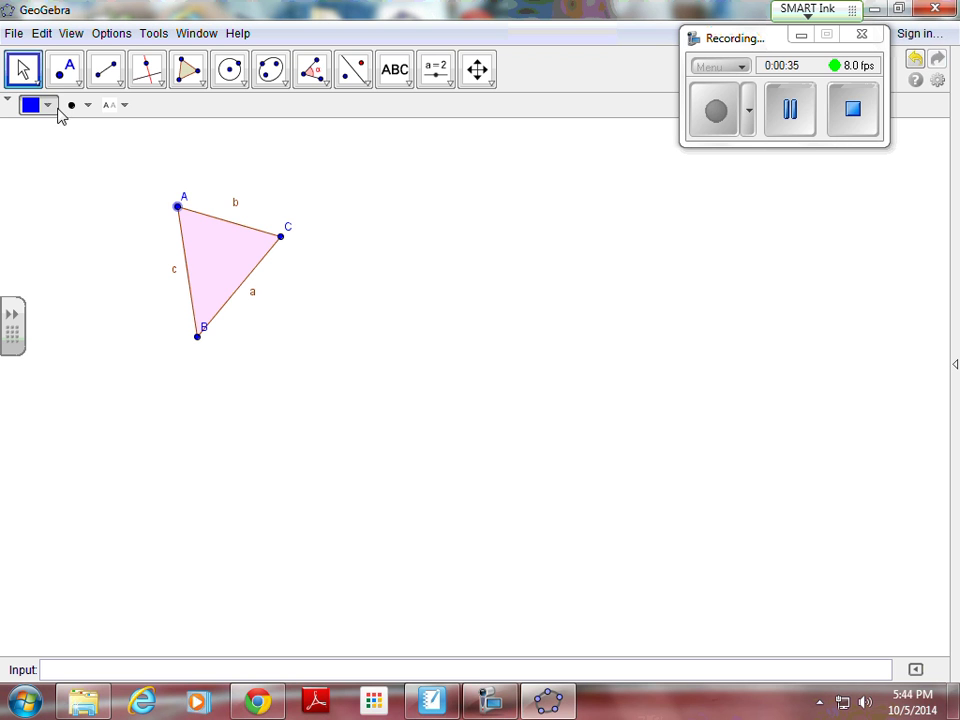
{"action": "left_click", "coordinate": [38, 104]}
{"action": "left_click", "coordinate": [31, 128]}
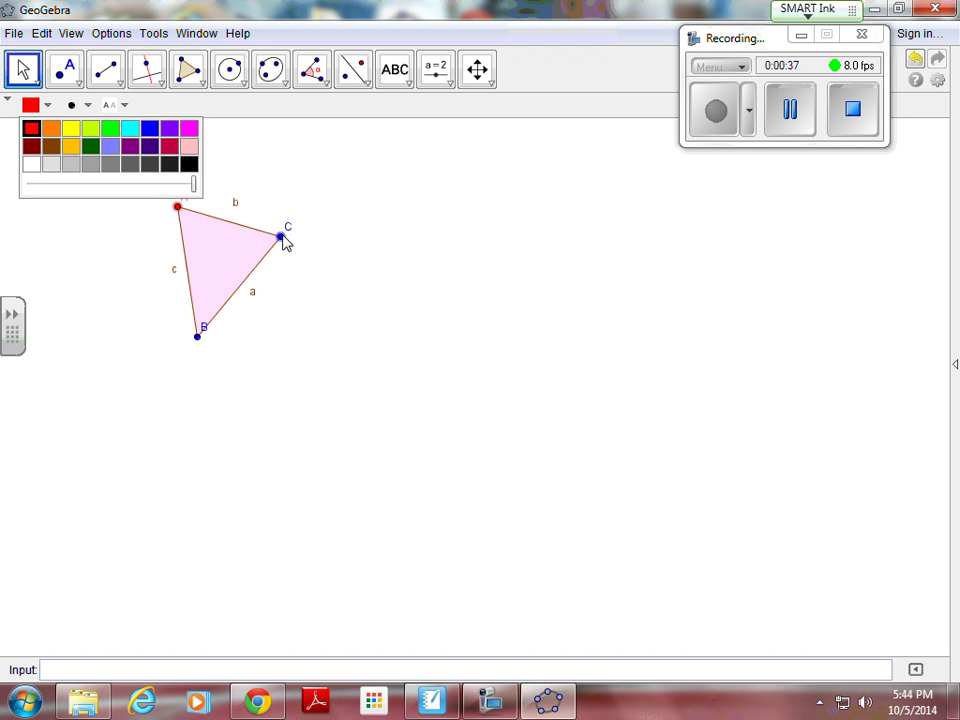
{"action": "left_click", "coordinate": [281, 237]}
{"action": "left_click", "coordinate": [46, 108]}
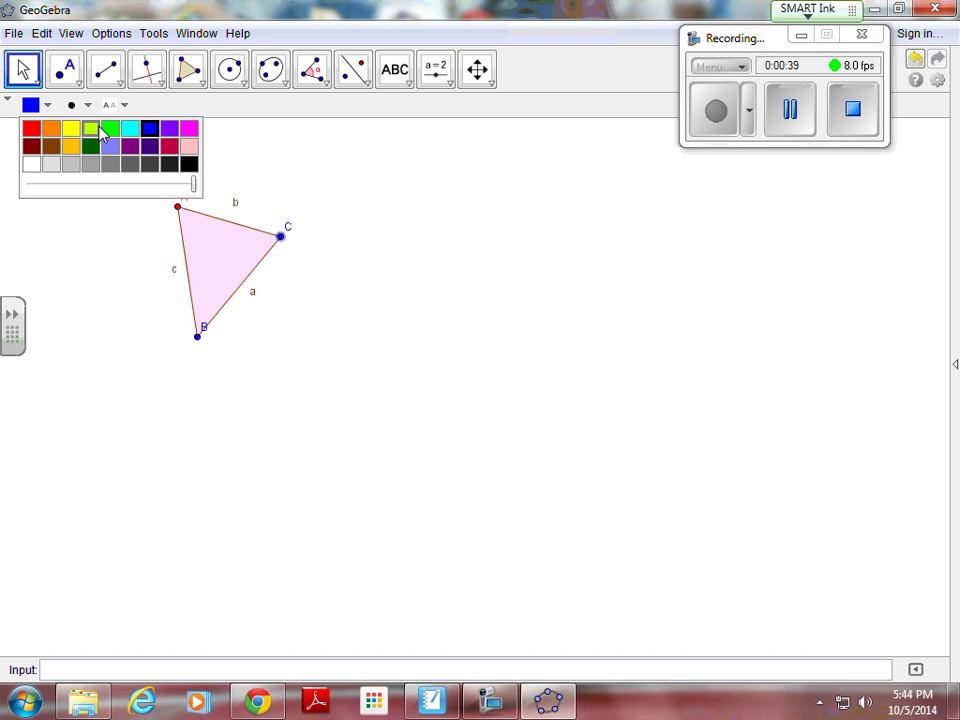
{"action": "left_click", "coordinate": [90, 146]}
{"action": "left_click", "coordinate": [301, 307]}
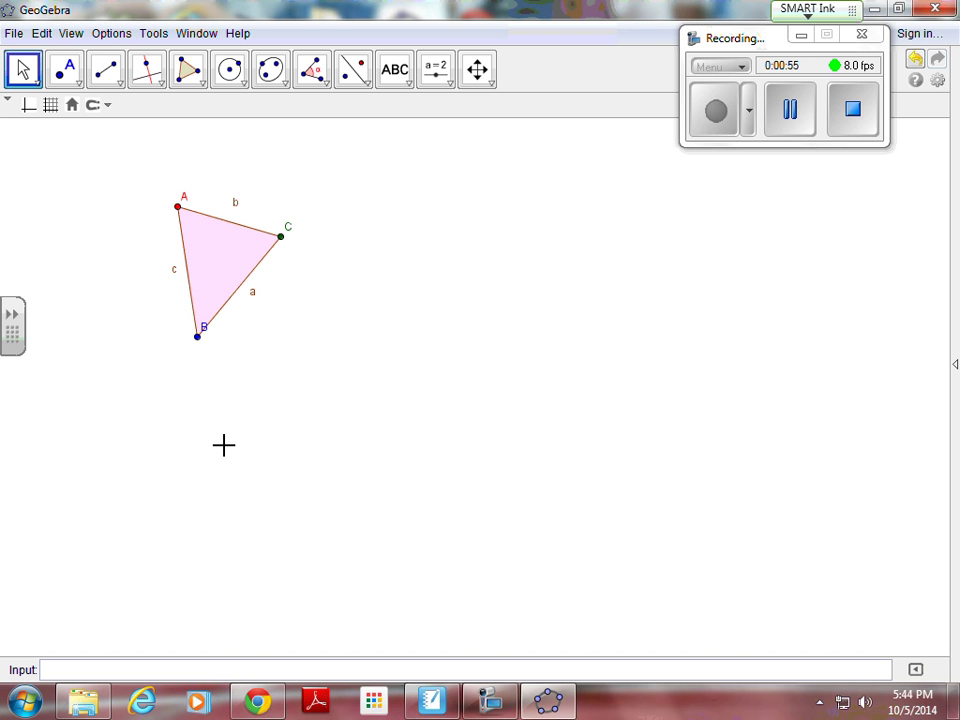
Draw two crossing infinite lines, one through D and E, one through F and G
{"action": "left_click", "coordinate": [110, 78]}
{"action": "left_click", "coordinate": [120, 83]}
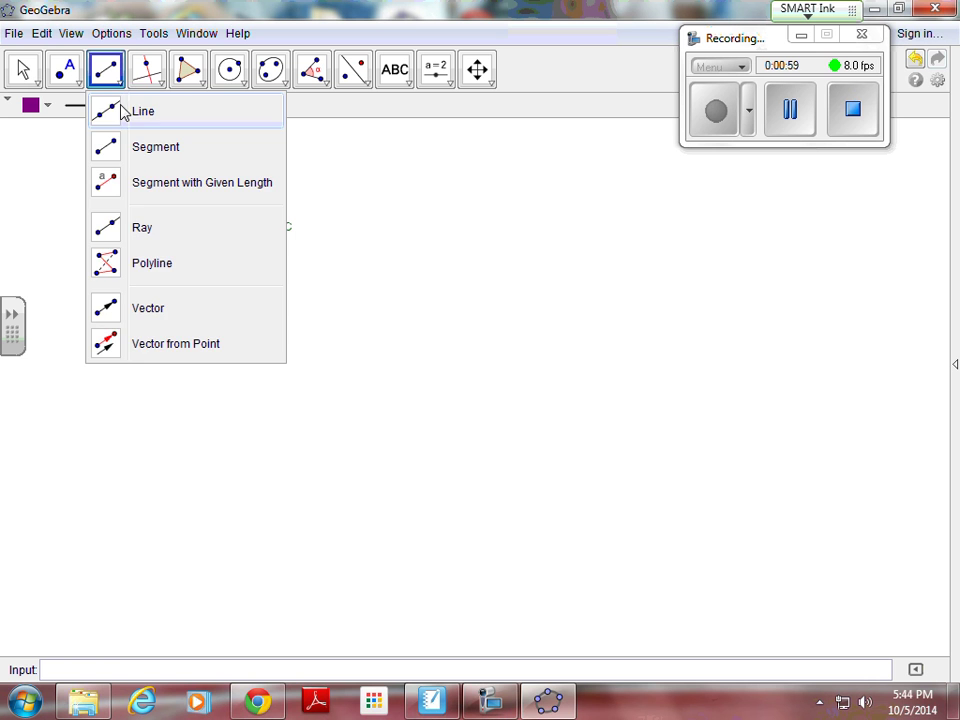
{"action": "left_click", "coordinate": [112, 117]}
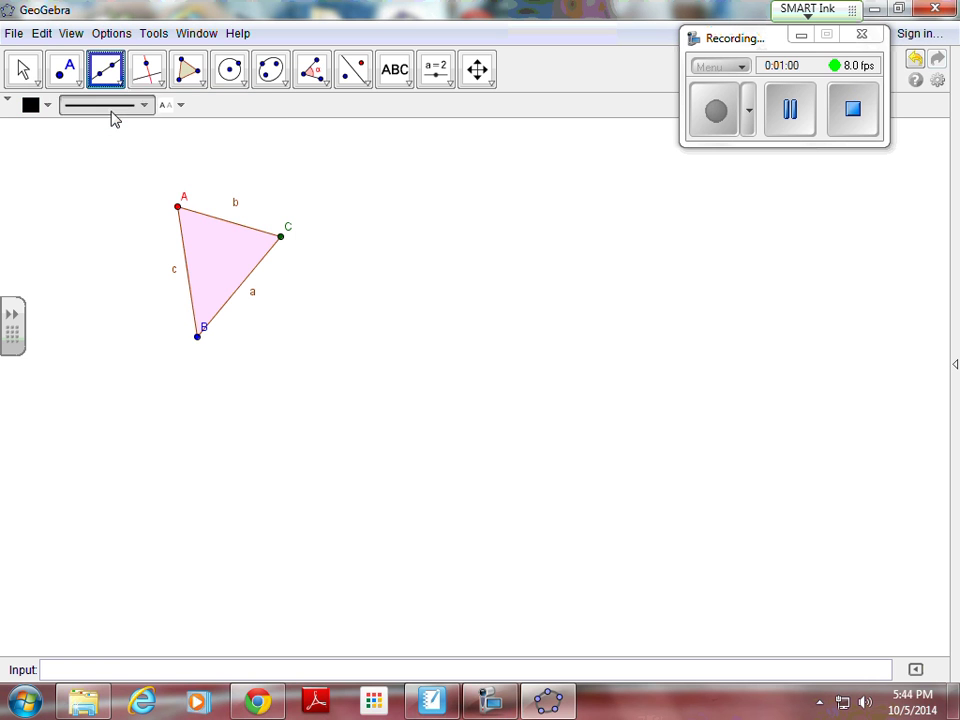
{"action": "left_click", "coordinate": [398, 135]}
{"action": "left_click", "coordinate": [277, 448]}
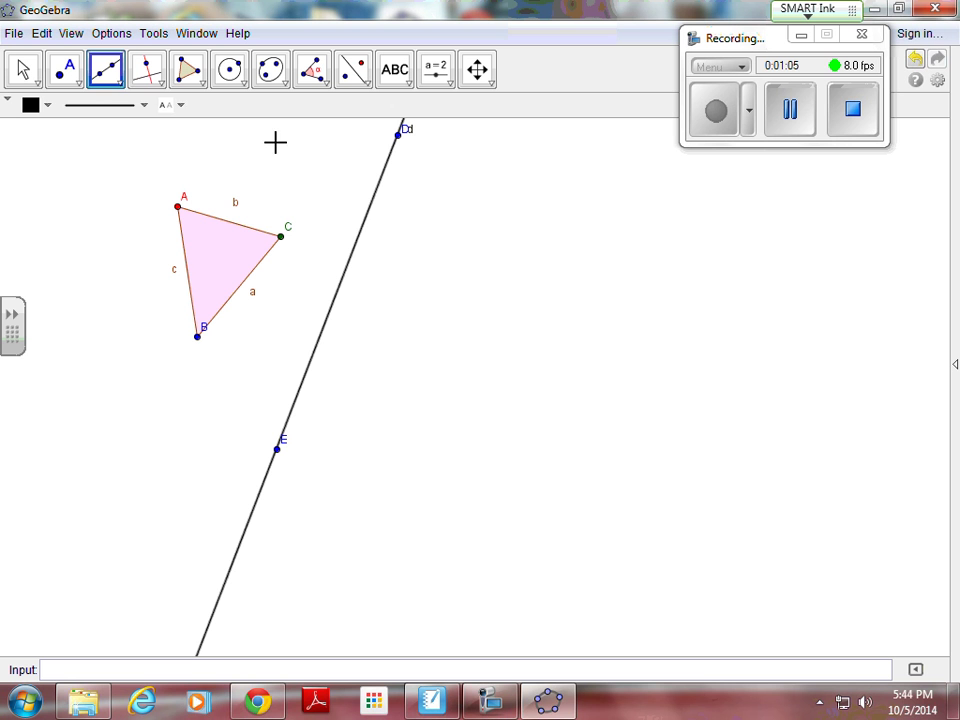
{"action": "left_click", "coordinate": [305, 138]}
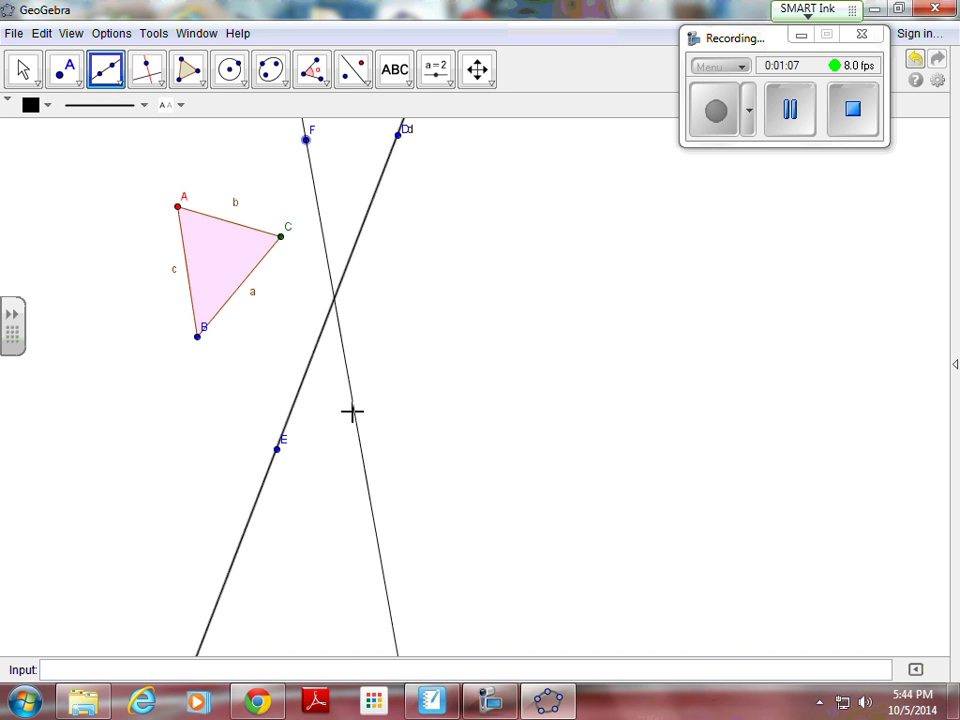
{"action": "left_click", "coordinate": [358, 552]}
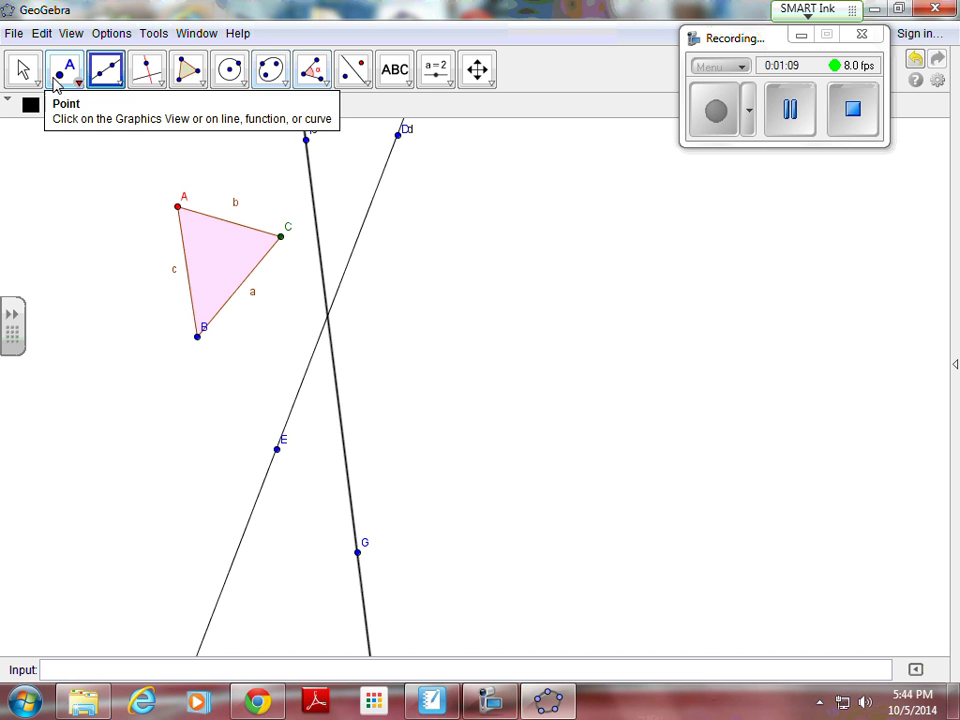
Drag point D down onto the visible part of the canvas
{"action": "left_click", "coordinate": [23, 69]}
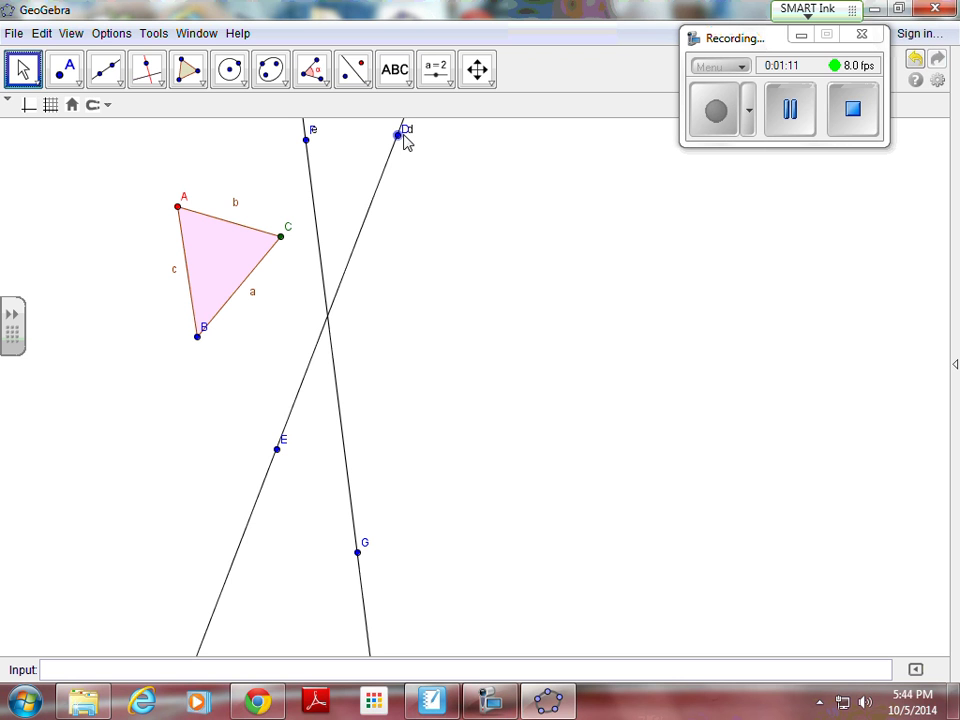
{"action": "left_click", "coordinate": [408, 137]}
{"action": "double_click", "coordinate": [408, 133]}
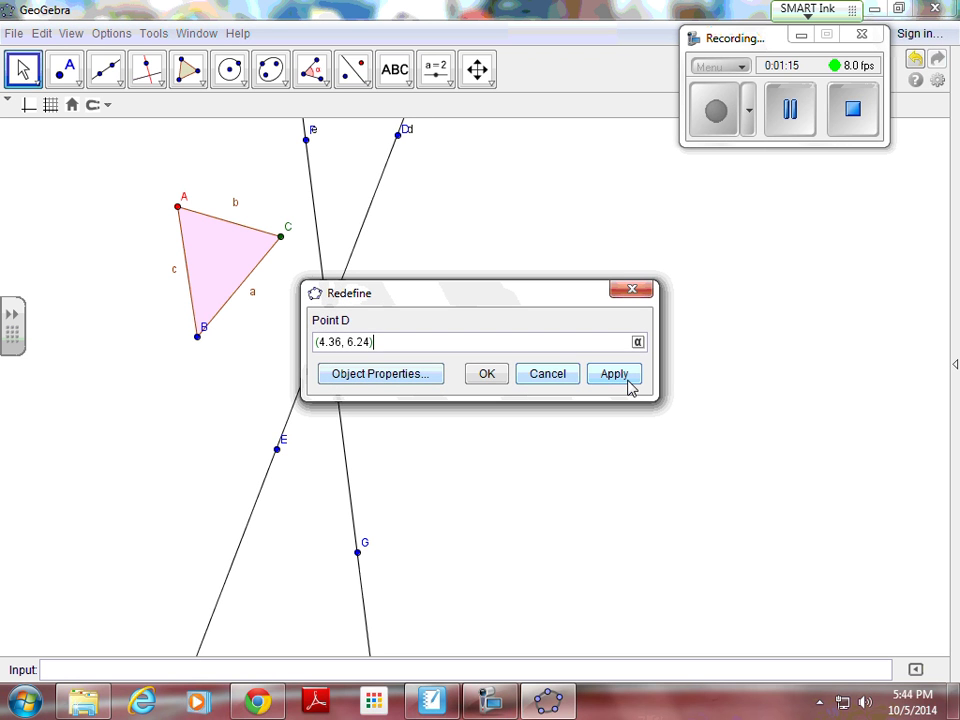
{"action": "left_click", "coordinate": [530, 378]}
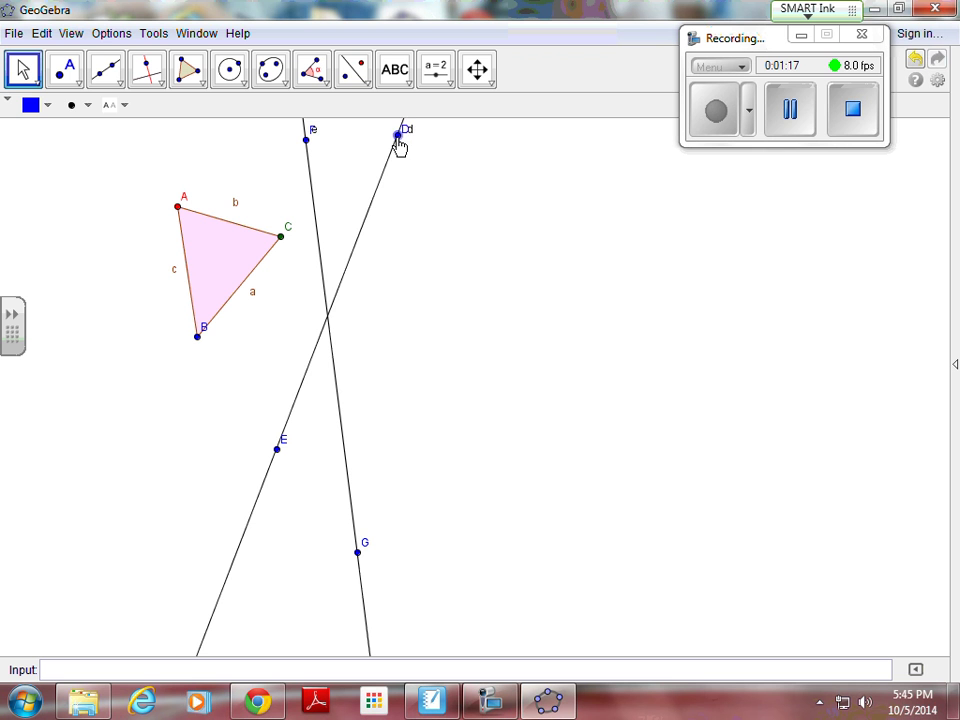
{"action": "left_click_drag", "start_coordinate": [398, 137], "coordinate": [391, 163]}
Open and close the Object Properties of the line through D and E
{"action": "left_click", "coordinate": [415, 130]}
{"action": "double_click", "coordinate": [415, 130]}
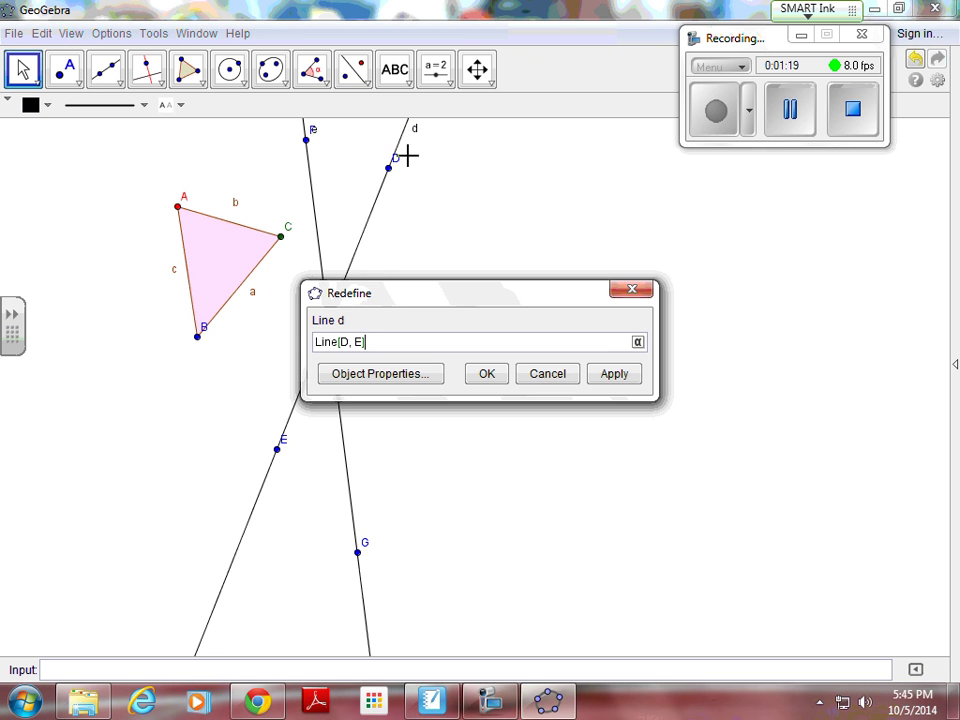
{"action": "left_click", "coordinate": [351, 384]}
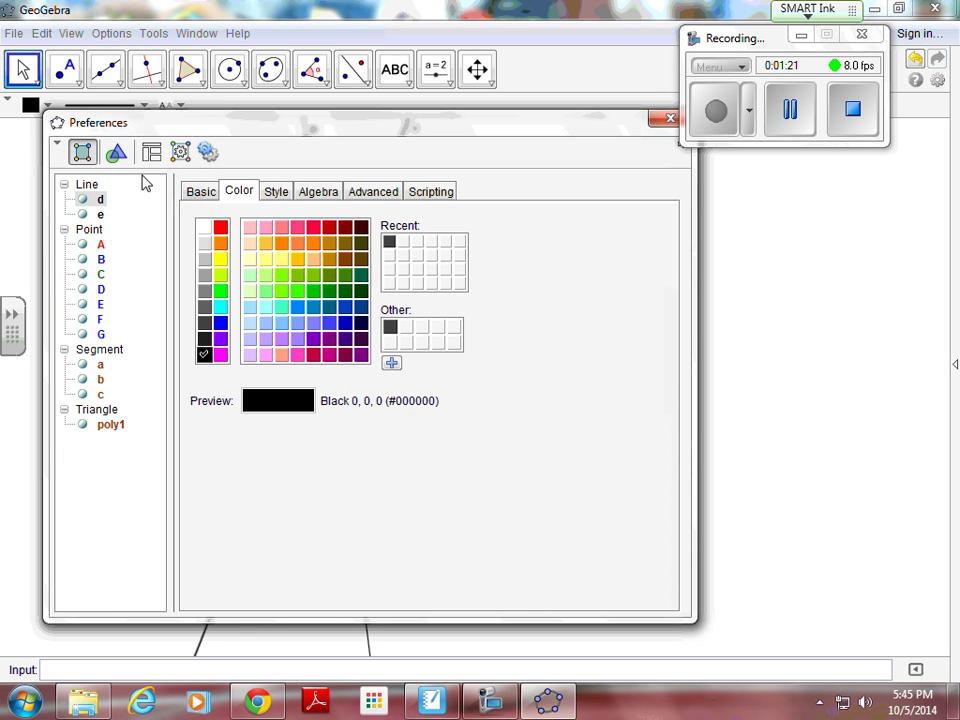
{"action": "left_click", "coordinate": [669, 119]}
{"action": "left_click", "coordinate": [716, 115]}
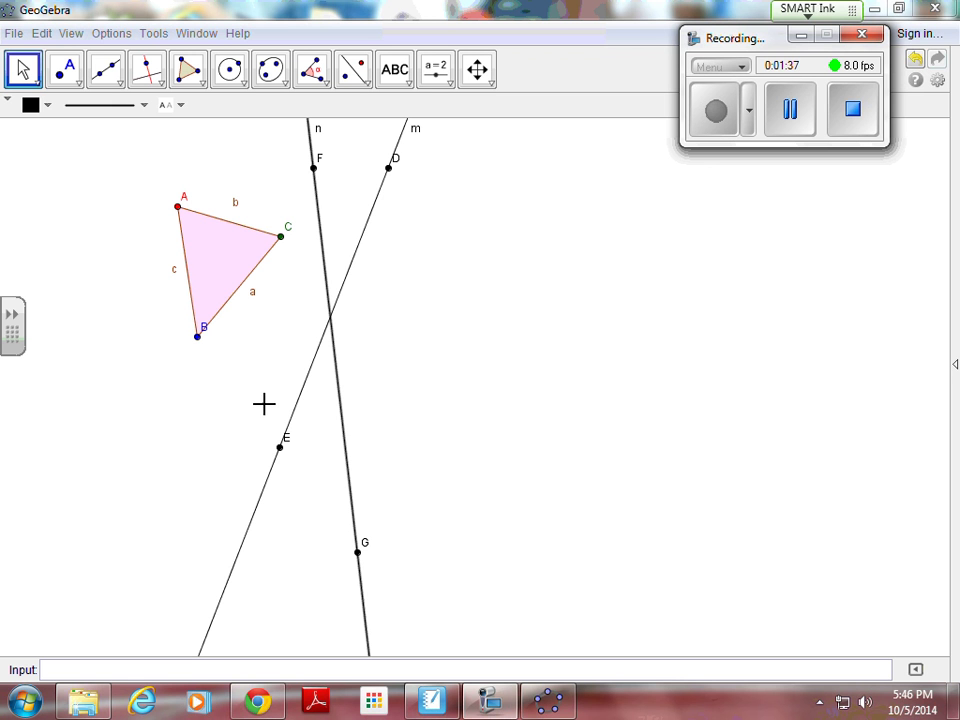
{"action": "left_click", "coordinate": [55, 68]}
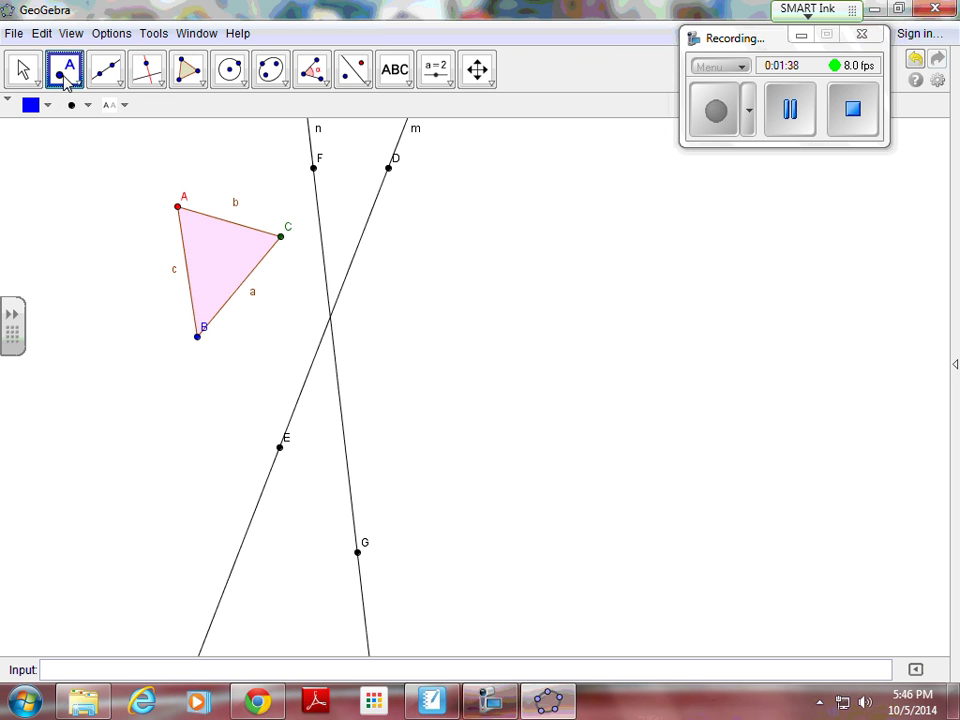
{"action": "left_click", "coordinate": [330, 316]}
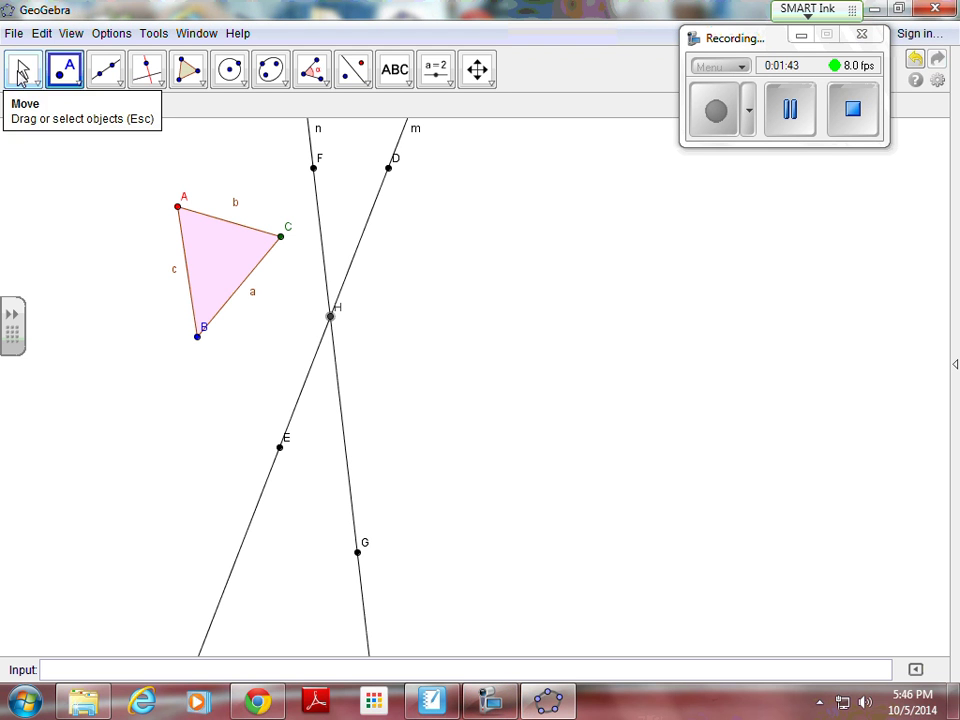
{"action": "left_click", "coordinate": [22, 72]}
{"action": "left_click", "coordinate": [331, 318]}
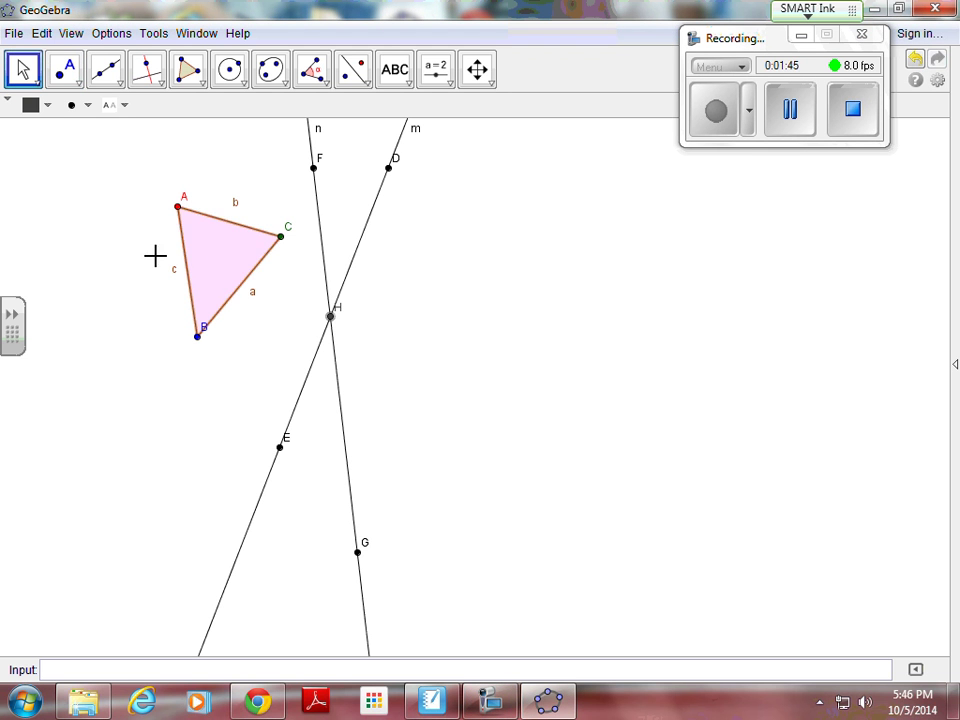
{"action": "left_click", "coordinate": [44, 106]}
{"action": "left_click", "coordinate": [190, 168]}
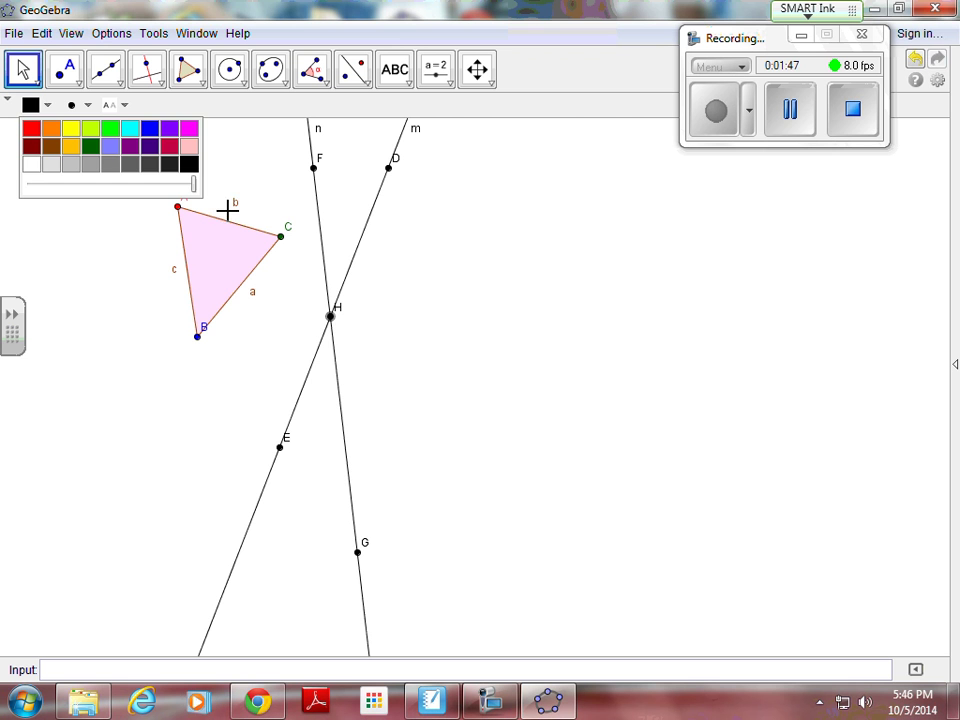
{"action": "double_click", "coordinate": [331, 318]}
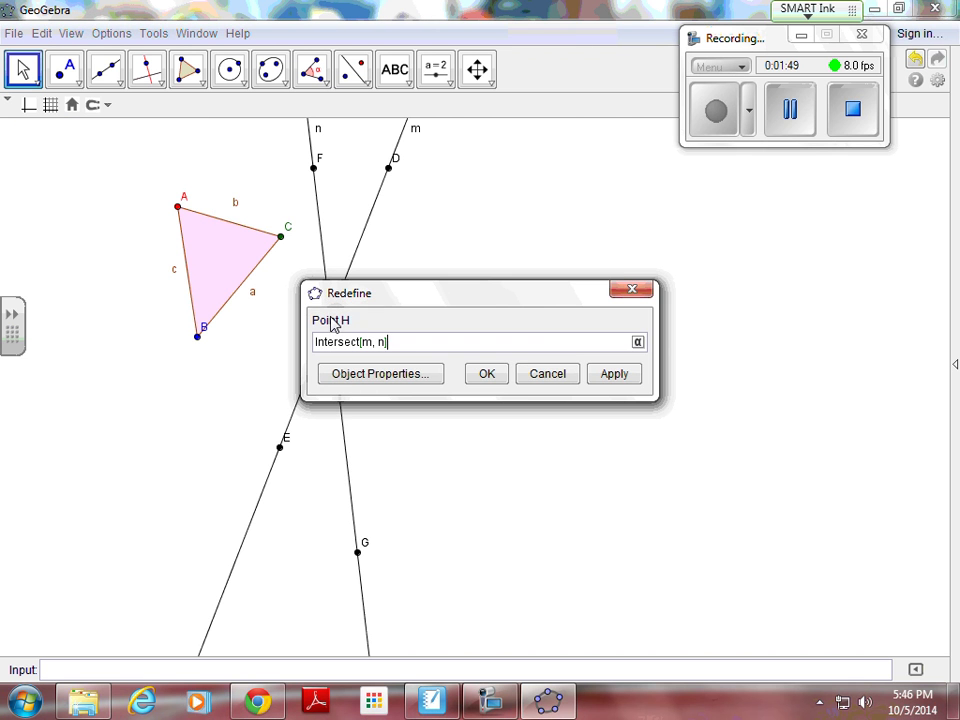
{"action": "left_click", "coordinate": [356, 378]}
{"action": "left_click", "coordinate": [205, 191]}
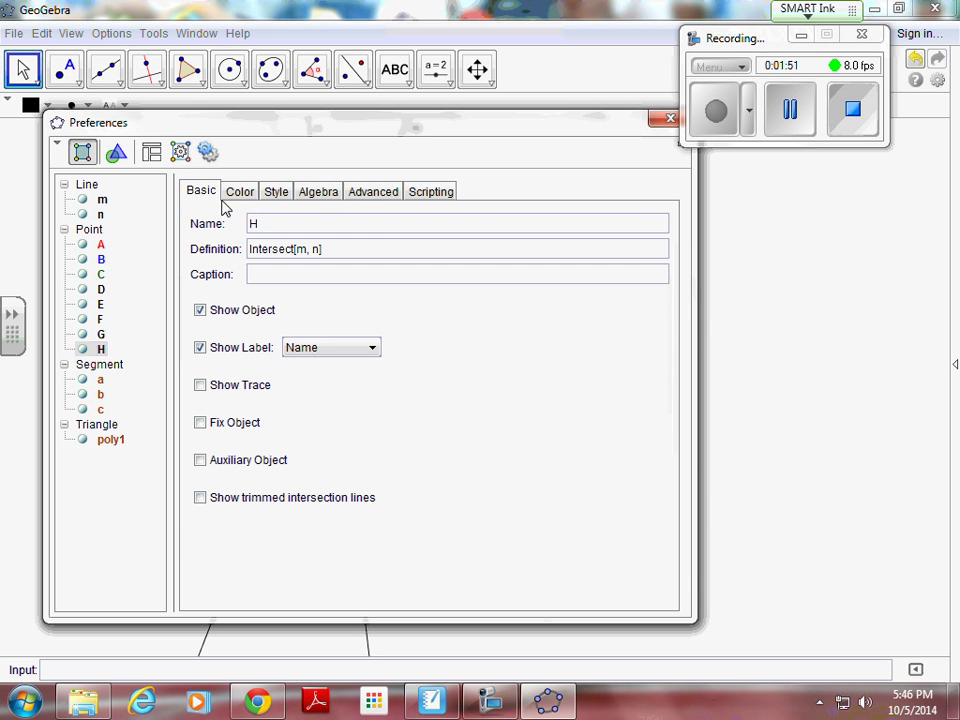
{"action": "left_click", "coordinate": [269, 223]}
{"action": "left_click", "coordinate": [670, 118]}
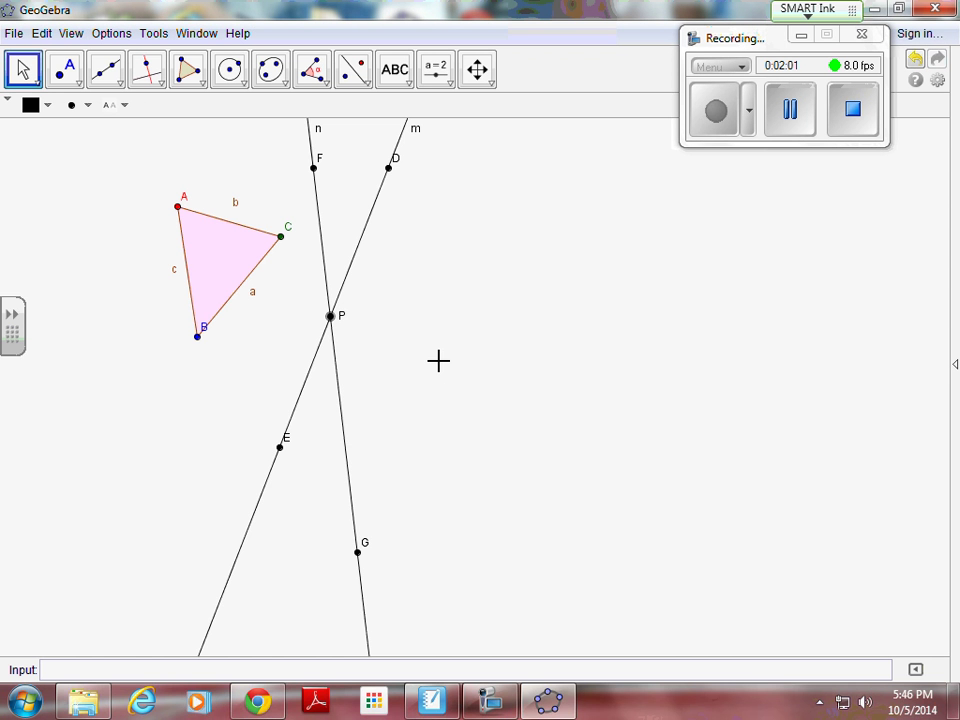
Drag points D, E and F so lines m and n cross at P below-right of ABC
{"action": "left_click_drag", "start_coordinate": [388, 180], "coordinate": [312, 174]}
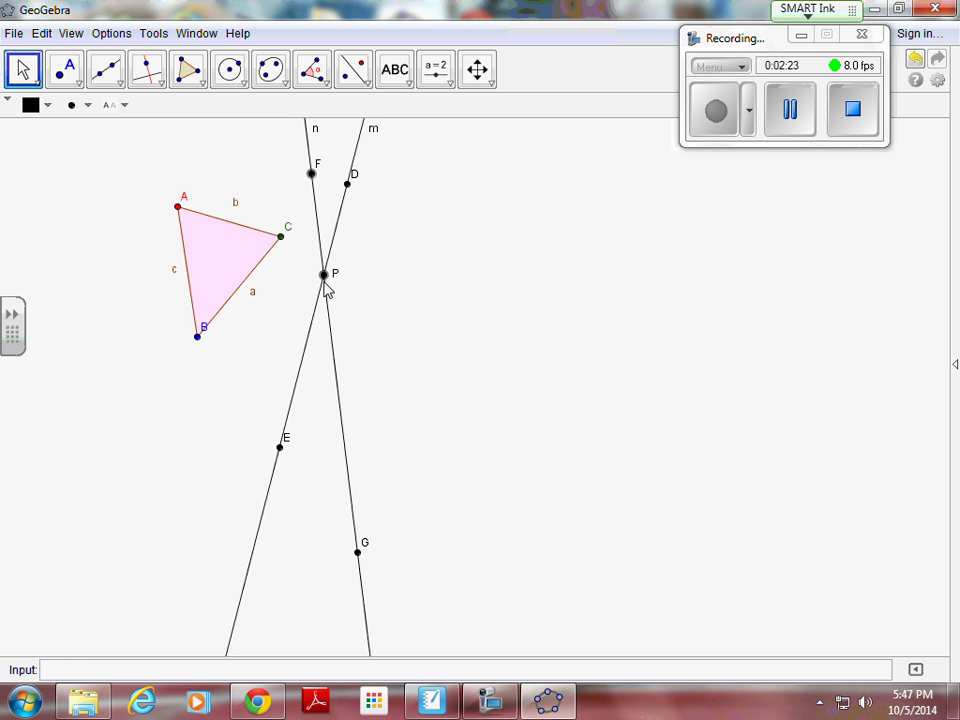
{"action": "left_click_drag", "start_coordinate": [271, 457], "coordinate": [336, 480]}
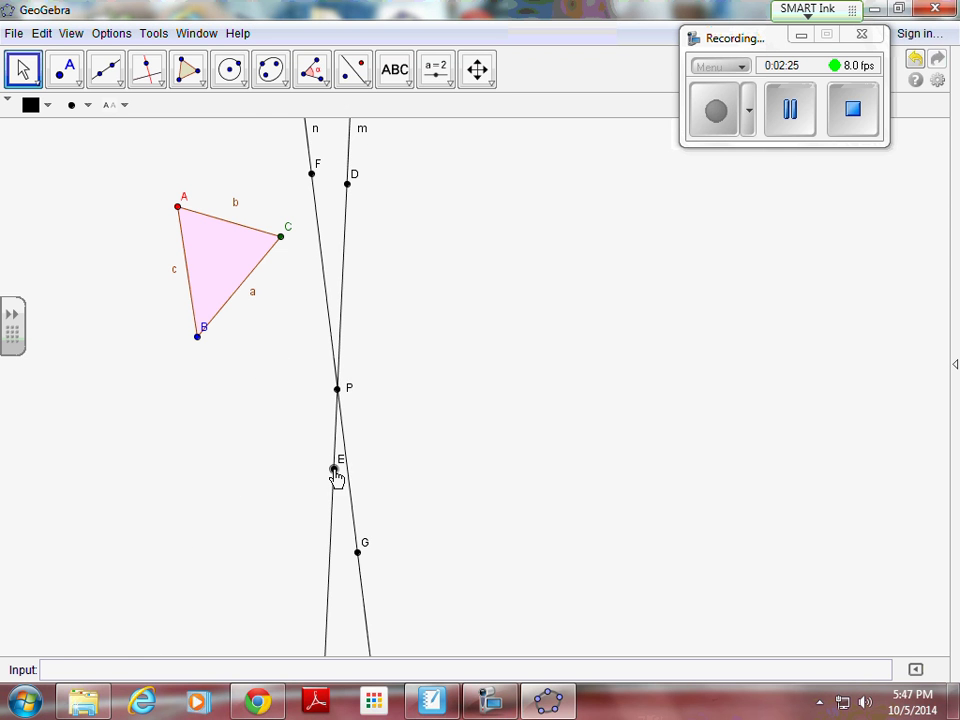
{"action": "left_click_drag", "start_coordinate": [314, 178], "coordinate": [281, 173]}
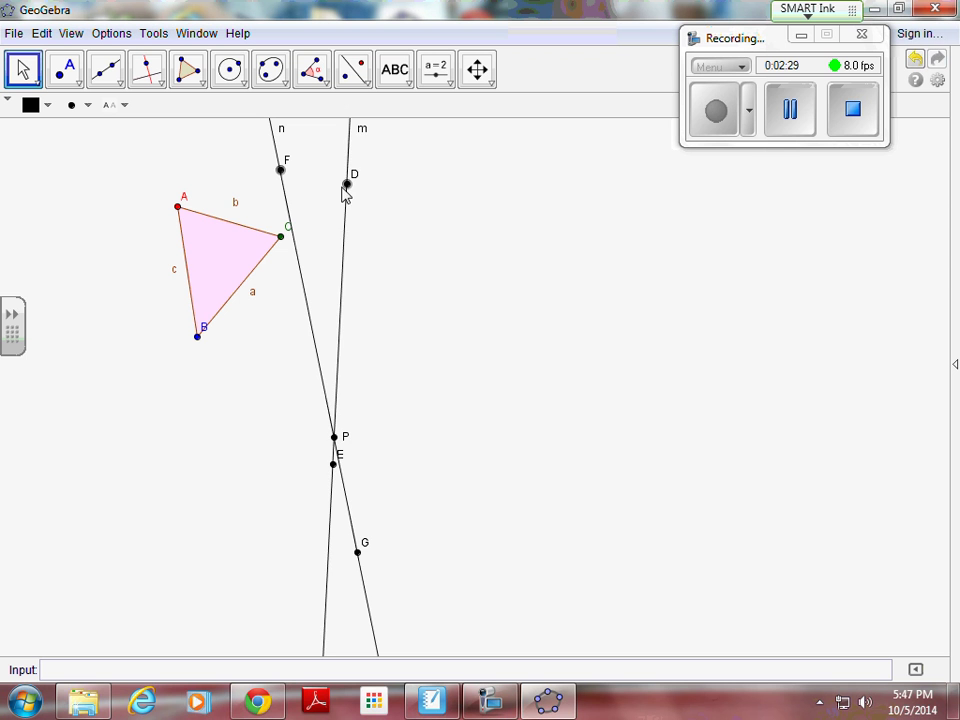
{"action": "left_click_drag", "start_coordinate": [348, 178], "coordinate": [446, 251]}
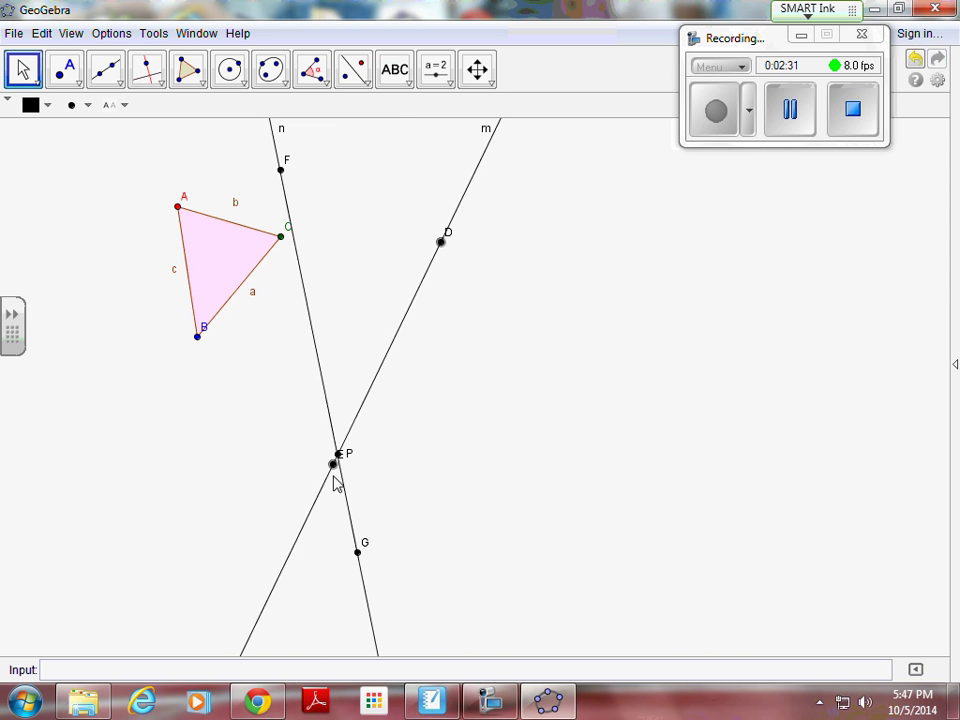
{"action": "left_click_drag", "start_coordinate": [336, 467], "coordinate": [249, 409]}
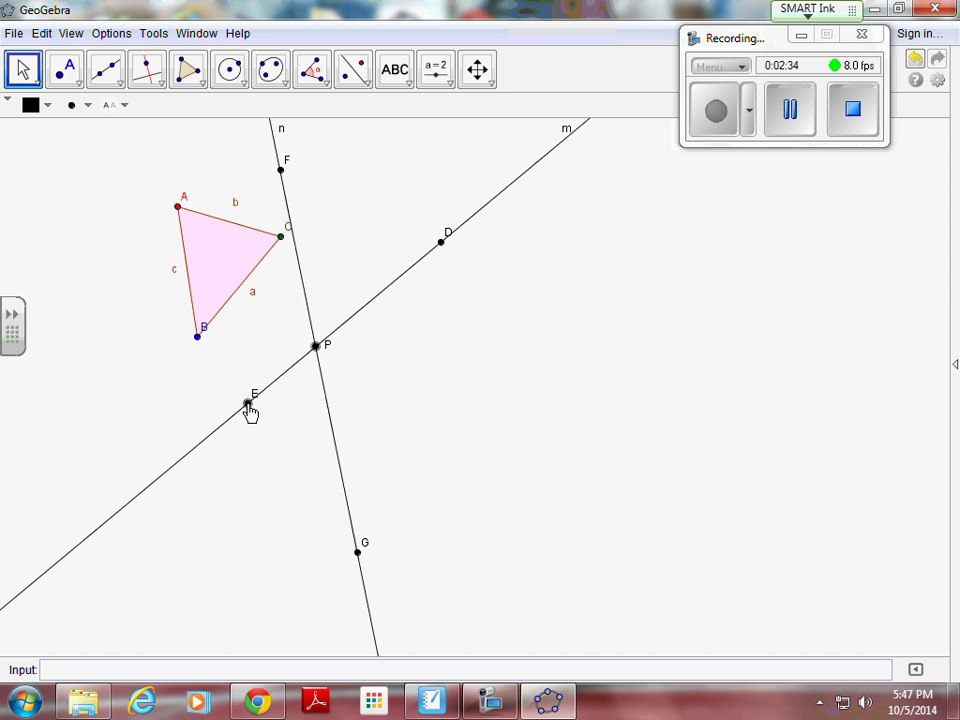
Reflect triangle ABC across line m with Reflect about Line, creating A′B′C′
{"action": "left_click", "coordinate": [213, 259]}
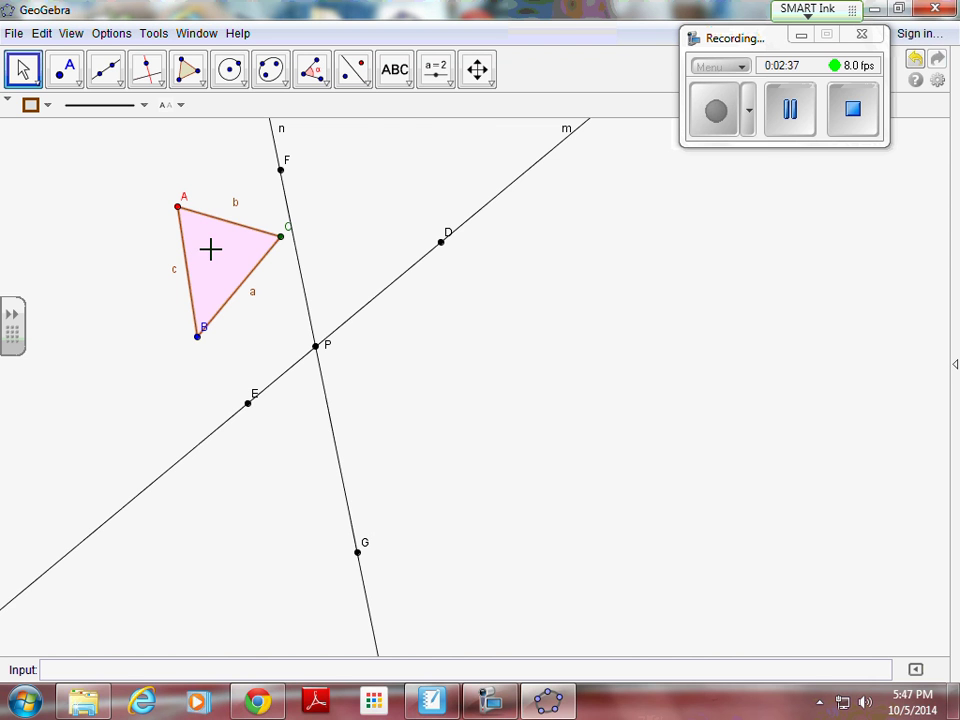
{"action": "left_click", "coordinate": [352, 72]}
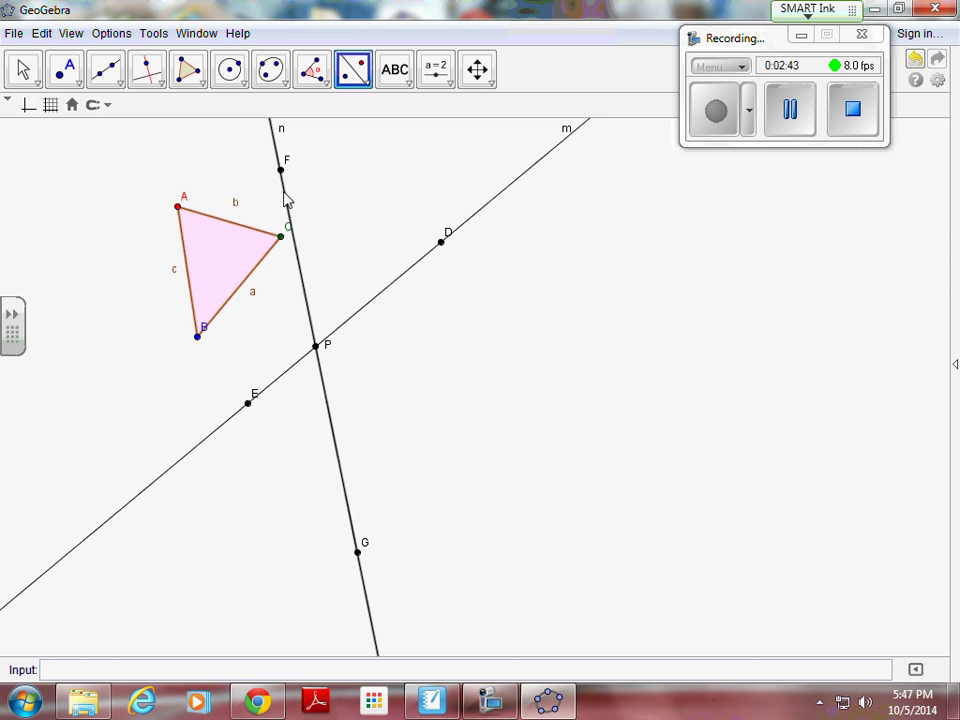
{"action": "left_click", "coordinate": [269, 386]}
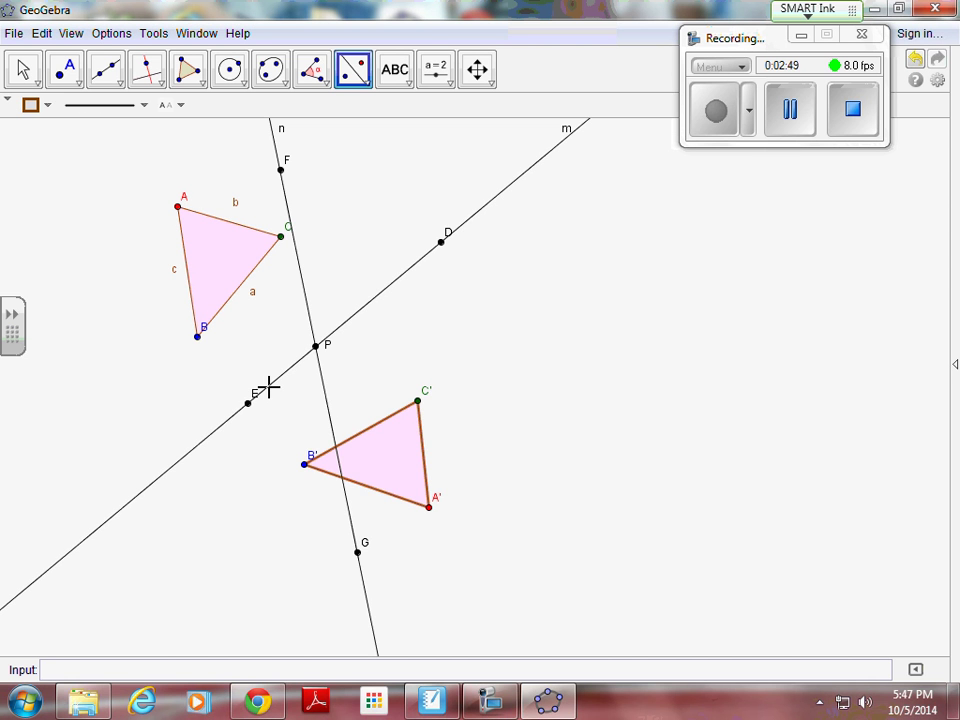
Drag point G right so line n slopes down-right, clear of A′B′C′
{"action": "left_click", "coordinate": [414, 551]}
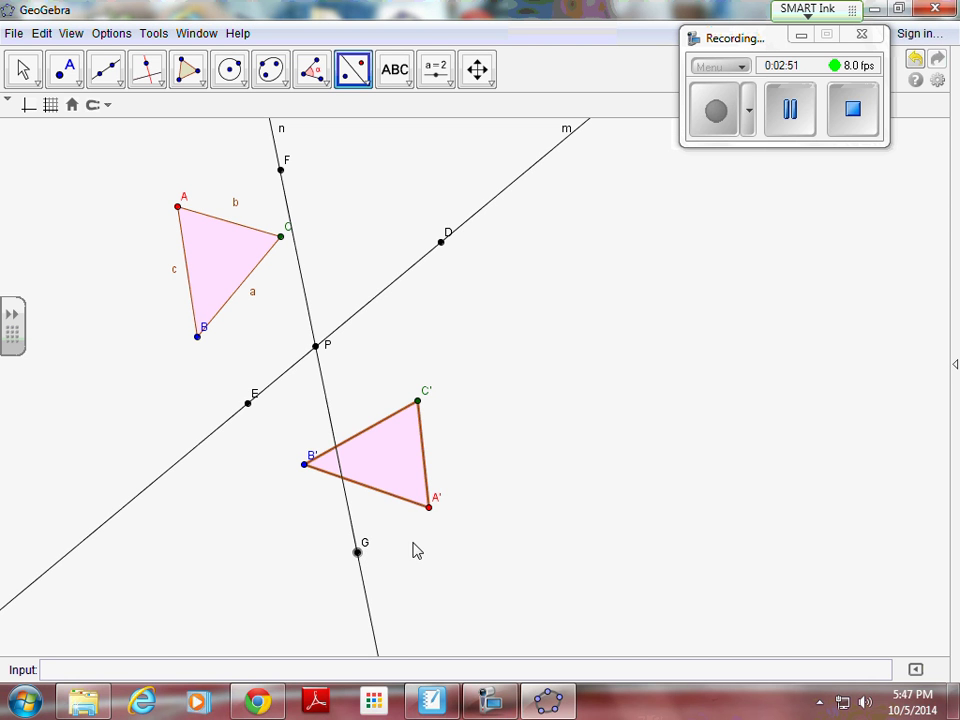
{"action": "left_click", "coordinate": [24, 70]}
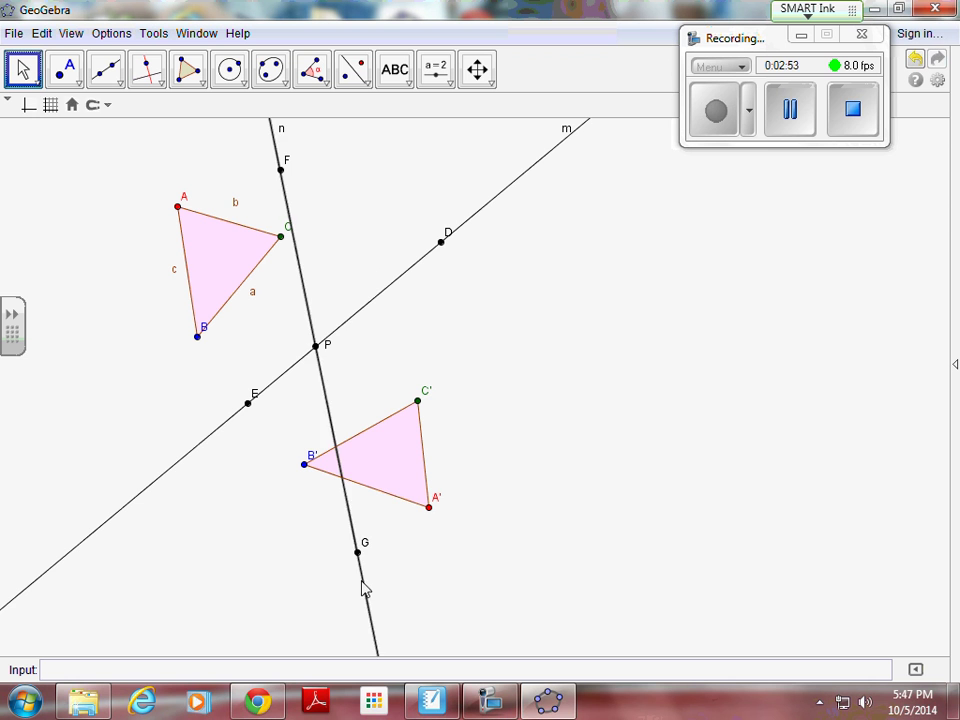
{"action": "left_click_drag", "start_coordinate": [360, 555], "coordinate": [544, 531]}
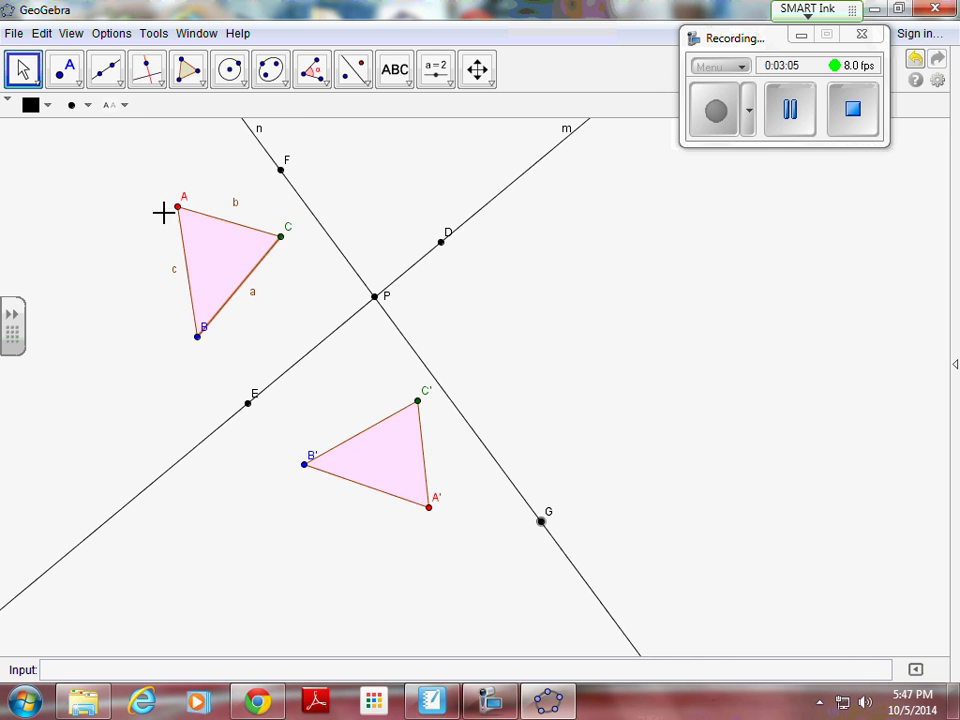
Reflect triangle A′B′C′ across line n to produce triangle A″B″C″
{"action": "left_click", "coordinate": [352, 80]}
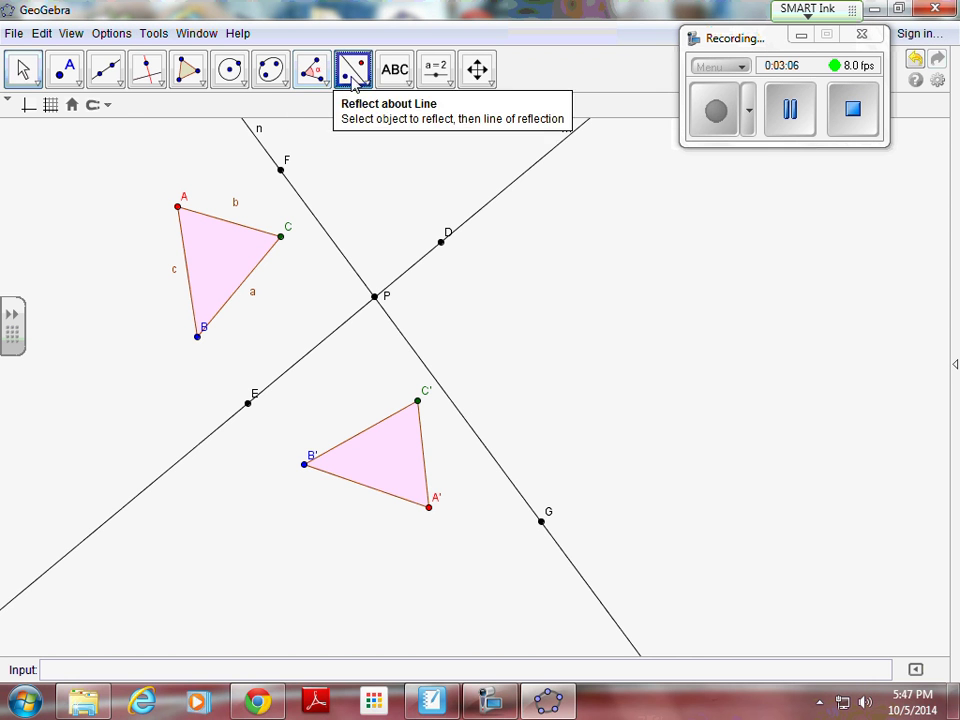
{"action": "left_click", "coordinate": [383, 451]}
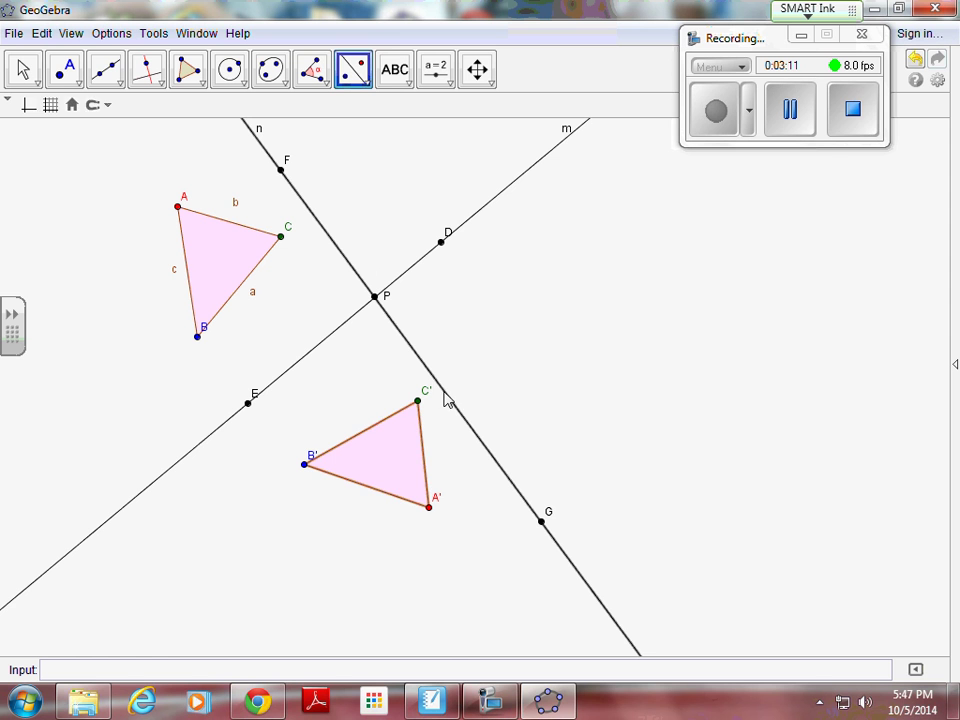
{"action": "left_click", "coordinate": [446, 394]}
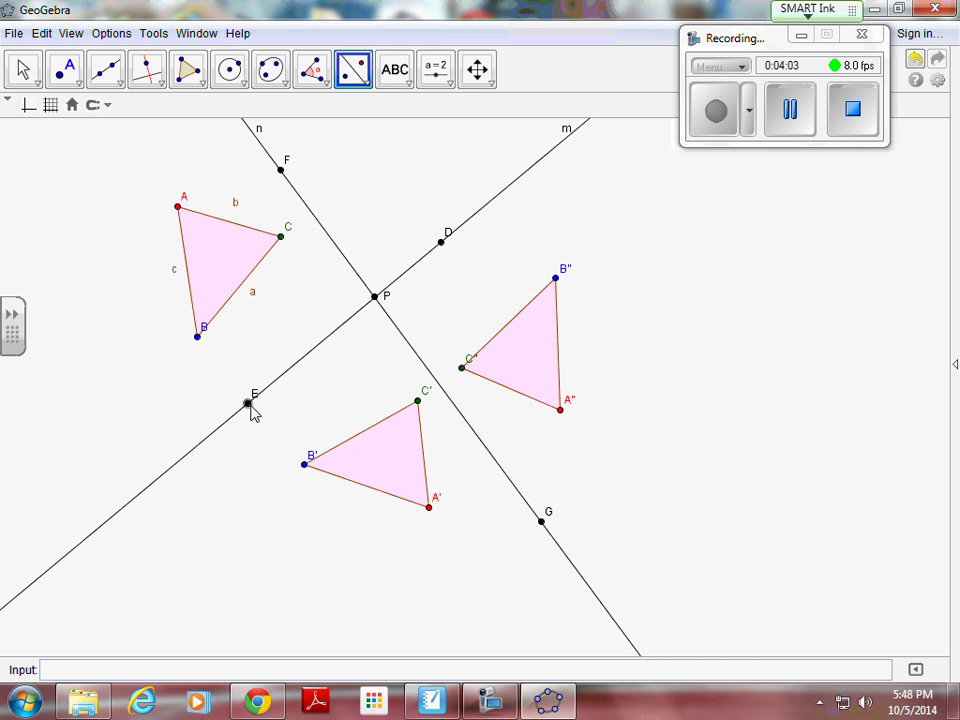
Rotate lines m and n by dragging points E and G
{"action": "left_click", "coordinate": [20, 64]}
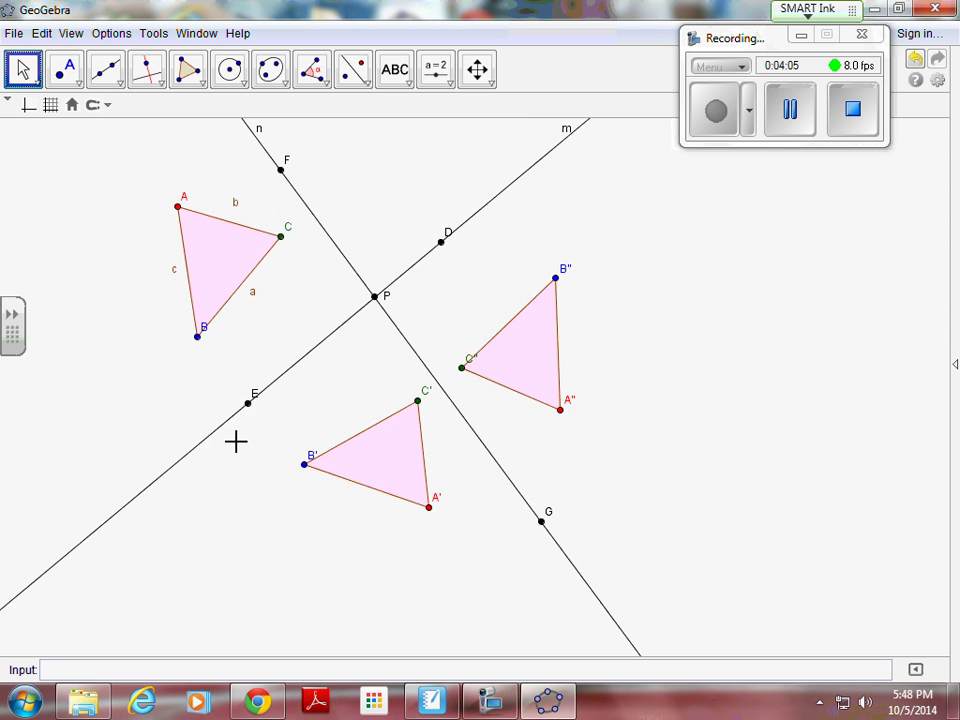
{"action": "mouse_move", "coordinate": [248, 407]}
{"action": "left_mouse_down"}
{"action": "mouse_move", "coordinate": [273, 443]}
{"action": "mouse_move", "coordinate": [319, 469]}
{"action": "mouse_move", "coordinate": [257, 437]}
{"action": "mouse_move", "coordinate": [246, 418]}
{"action": "left_mouse_up"}
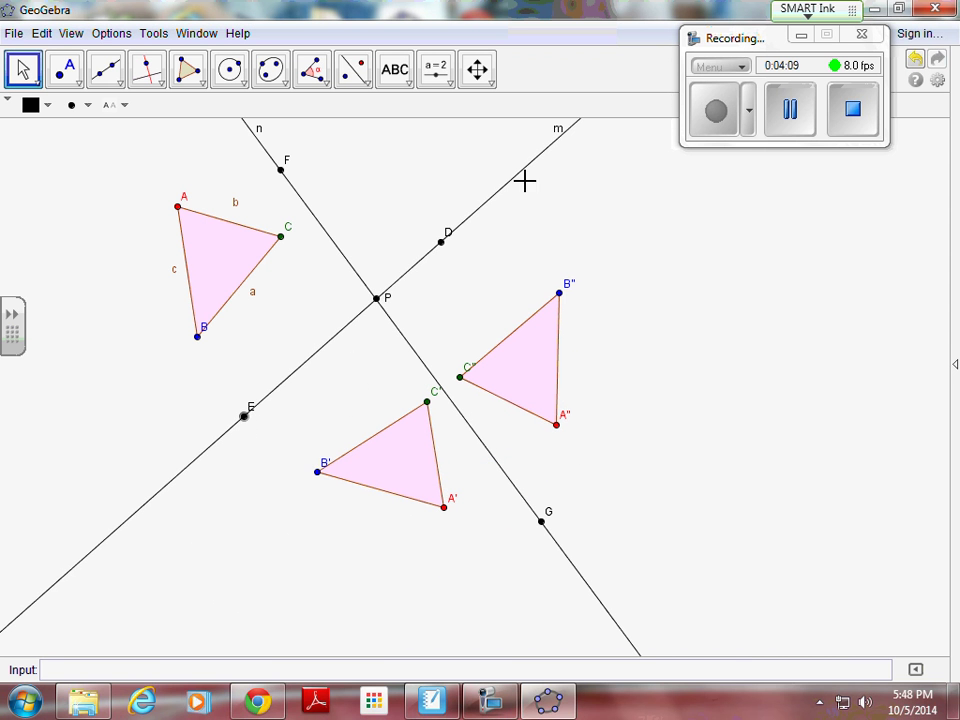
{"action": "left_click_drag", "start_coordinate": [545, 524], "coordinate": [621, 476]}
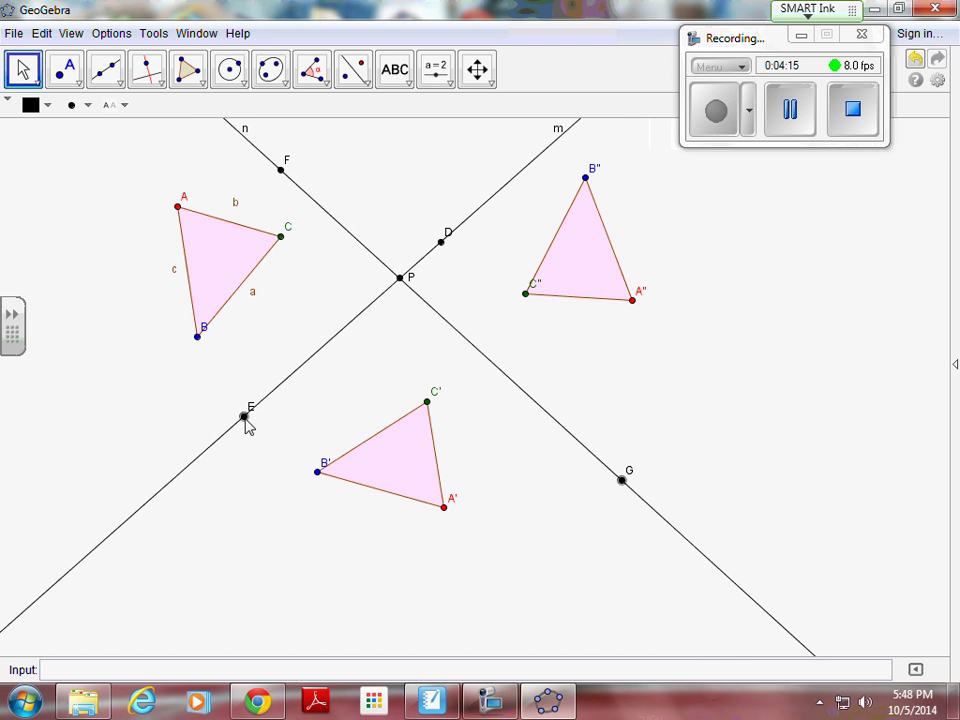
{"action": "left_click_drag", "start_coordinate": [247, 419], "coordinate": [234, 392]}
Flatten triangle ABC by dragging vertices A, C and B, then shift it up toward F
{"action": "left_click_drag", "start_coordinate": [182, 212], "coordinate": [212, 224]}
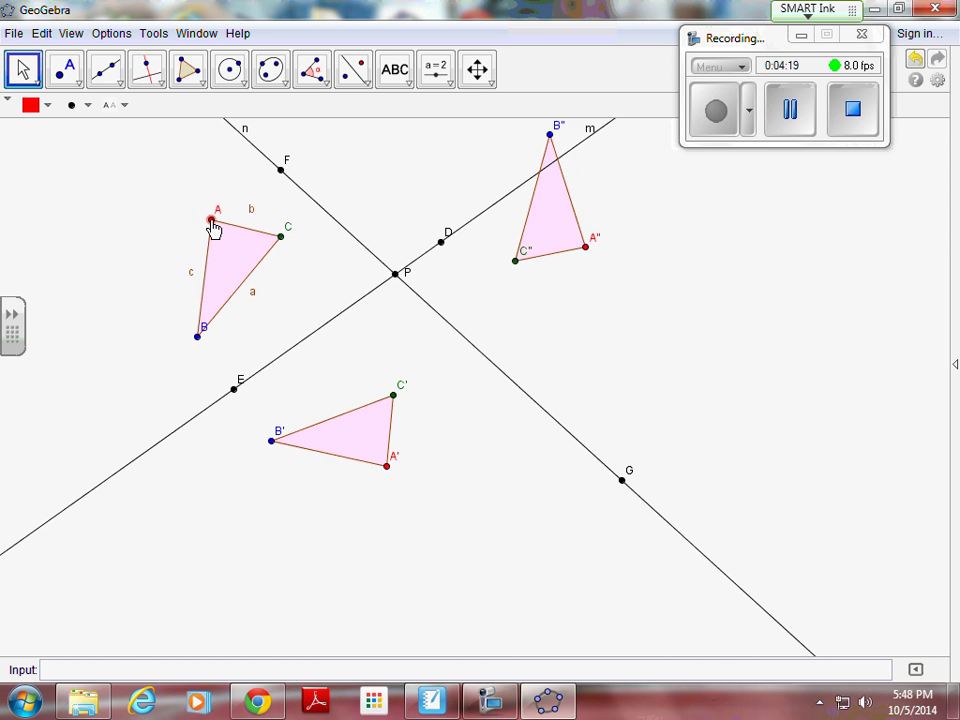
{"action": "left_click_drag", "start_coordinate": [281, 237], "coordinate": [281, 262]}
{"action": "left_click", "coordinate": [198, 337]}
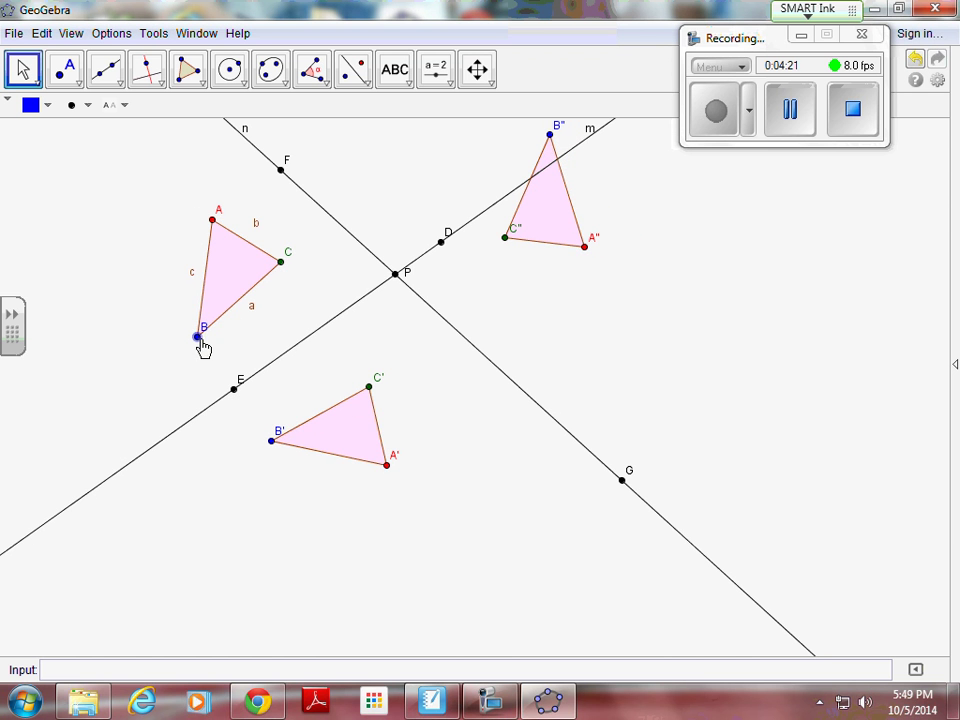
{"action": "left_click_drag", "start_coordinate": [200, 342], "coordinate": [206, 263]}
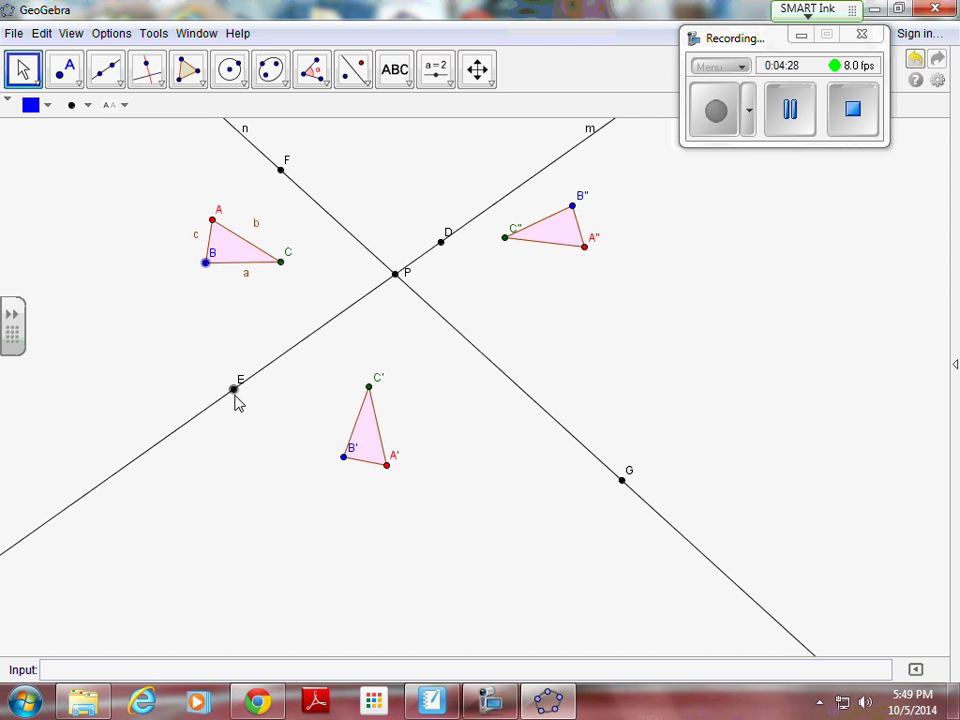
{"action": "mouse_move", "coordinate": [234, 389]}
{"action": "left_mouse_down"}
{"action": "mouse_move", "coordinate": [221, 370]}
{"action": "mouse_move", "coordinate": [225, 377]}
{"action": "left_mouse_up"}
{"action": "left_click", "coordinate": [232, 250]}
{"action": "left_click_drag", "start_coordinate": [232, 250], "coordinate": [257, 222]}
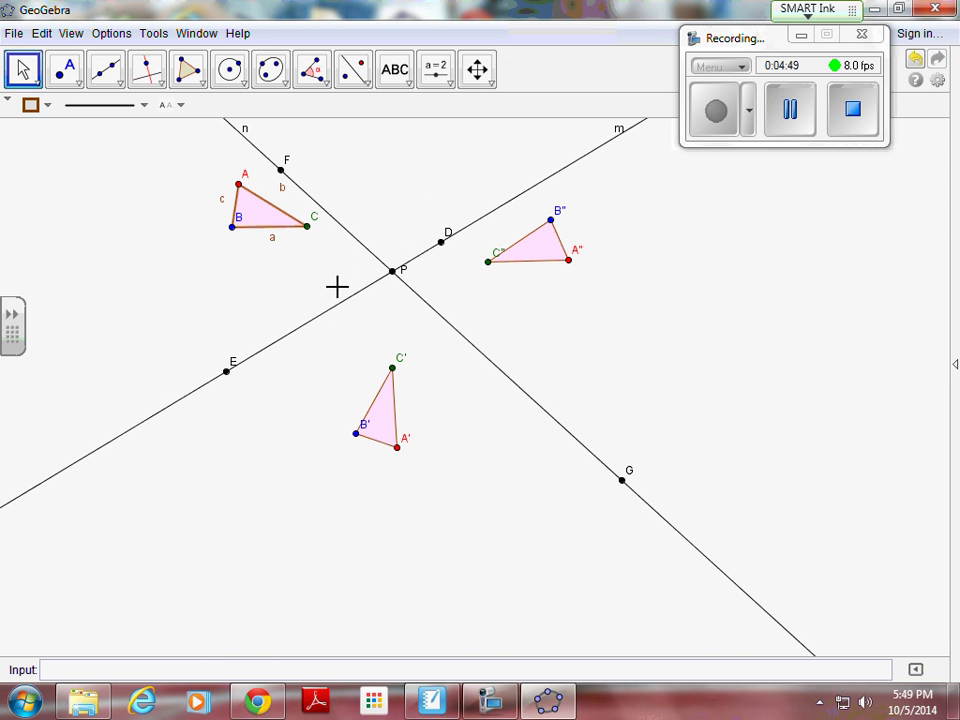
Measure angle α = 73.356° from F through P to E and move its label left of P
{"action": "left_click", "coordinate": [311, 75]}
{"action": "left_click", "coordinate": [311, 75]}
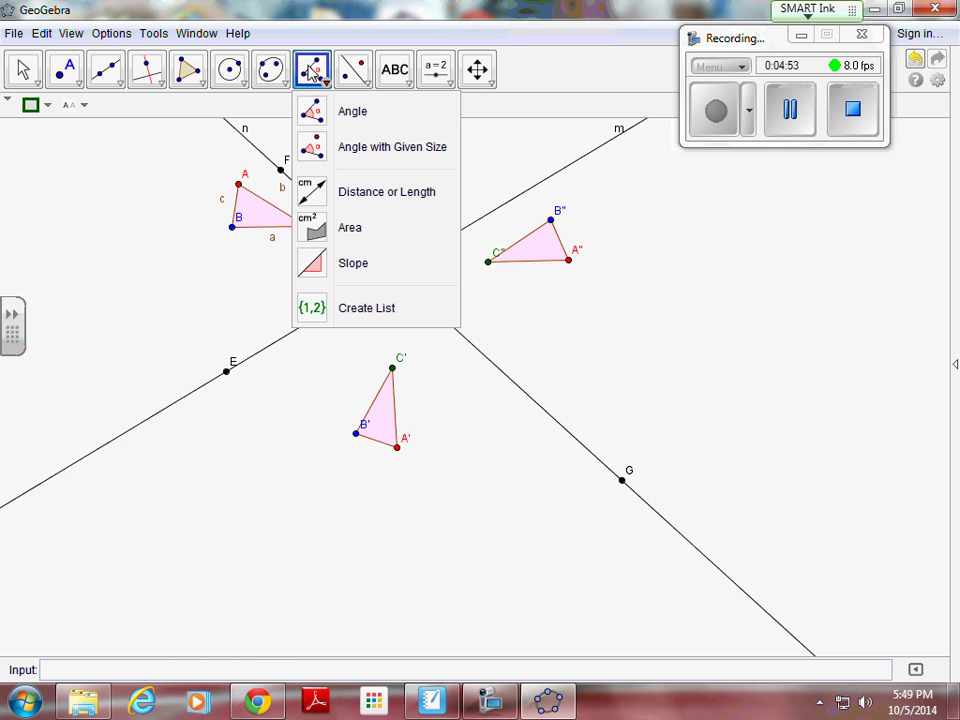
{"action": "left_click", "coordinate": [227, 373]}
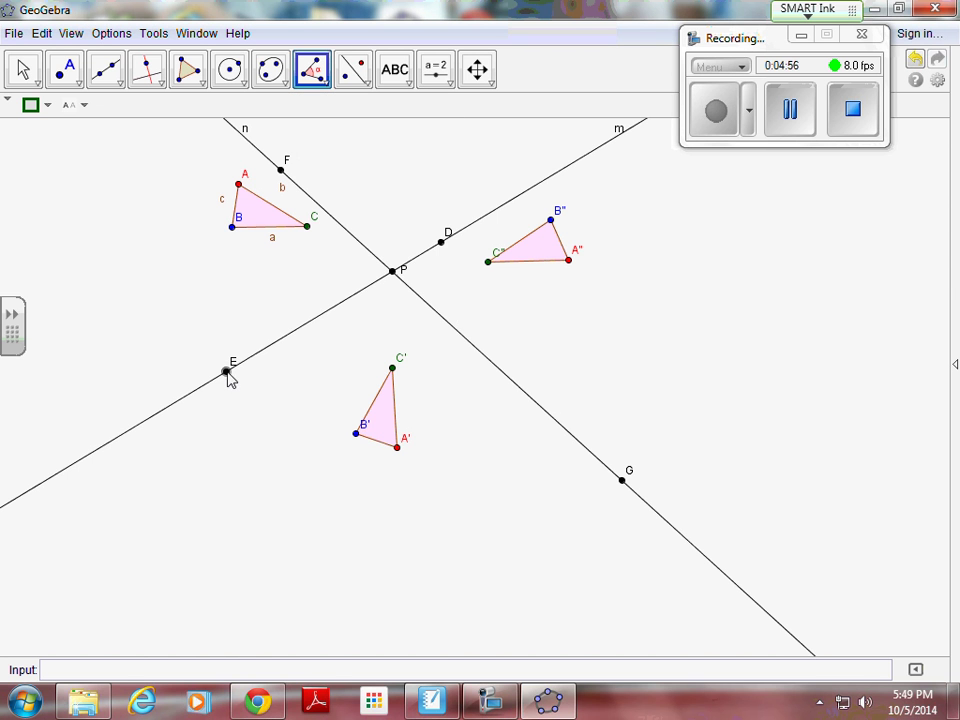
{"action": "left_click", "coordinate": [393, 271]}
{"action": "left_click", "coordinate": [228, 370]}
{"action": "left_click", "coordinate": [392, 270]}
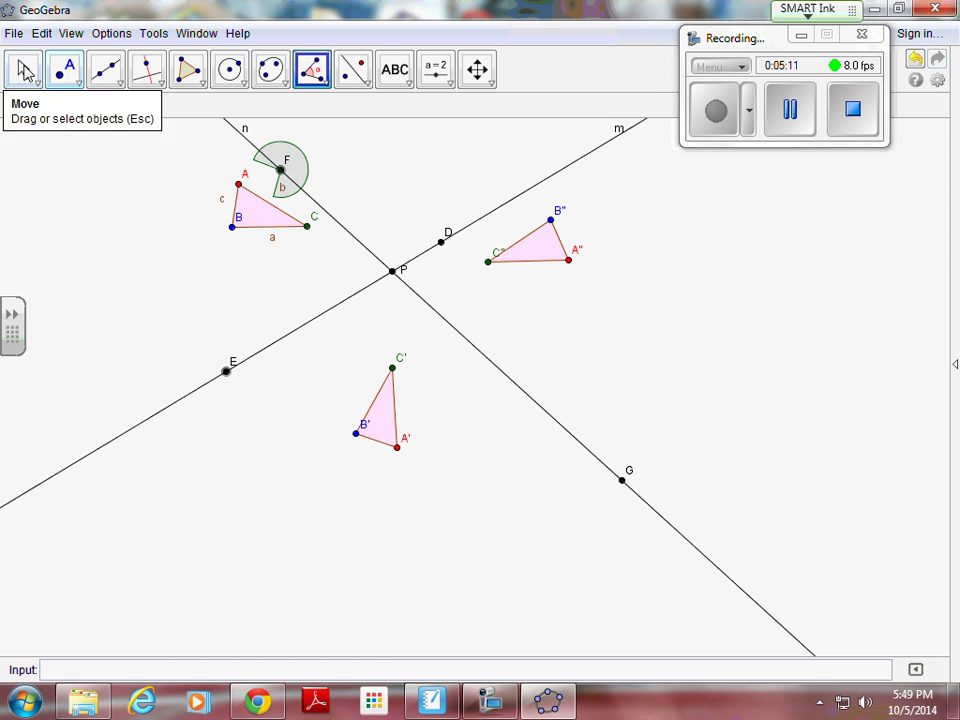
{"action": "left_click", "coordinate": [25, 70]}
{"action": "left_click", "coordinate": [312, 70]}
{"action": "left_click", "coordinate": [281, 169]}
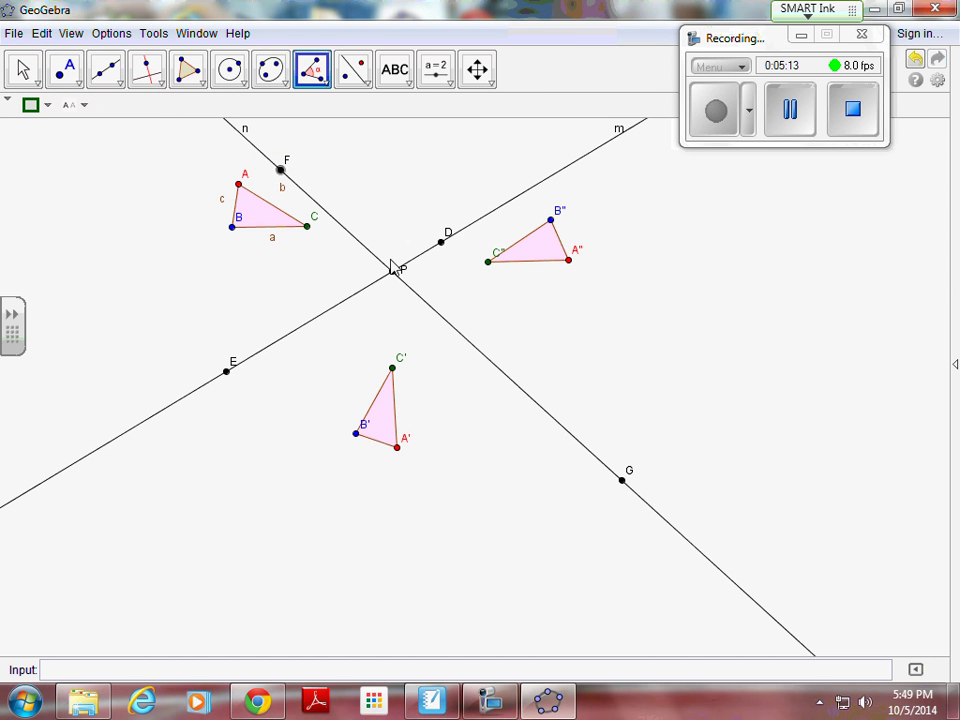
{"action": "left_click", "coordinate": [392, 270]}
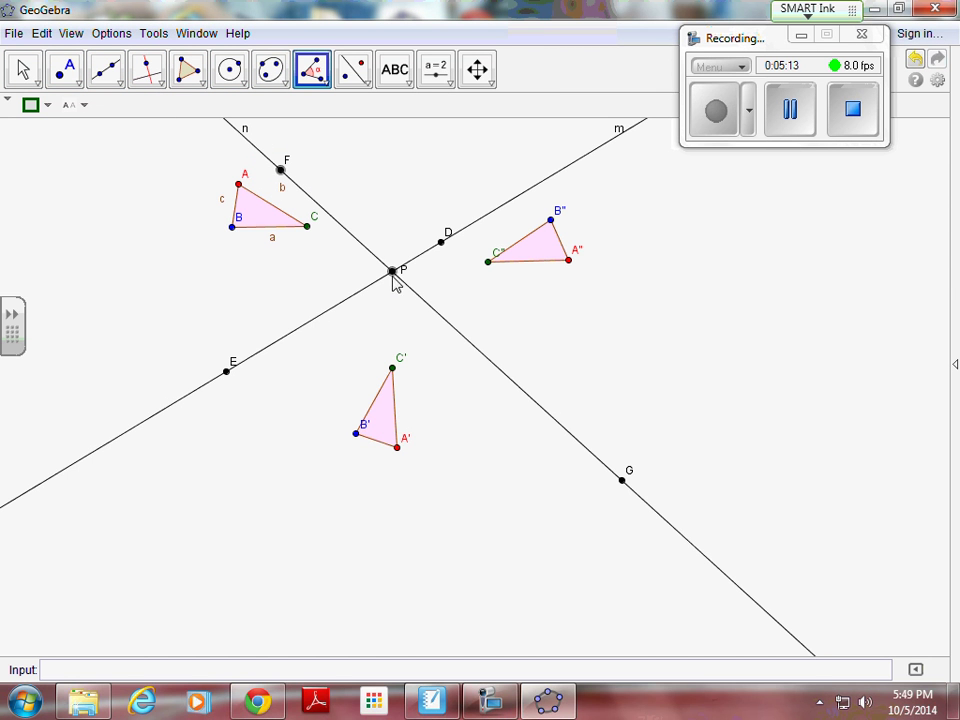
{"action": "left_click", "coordinate": [226, 373]}
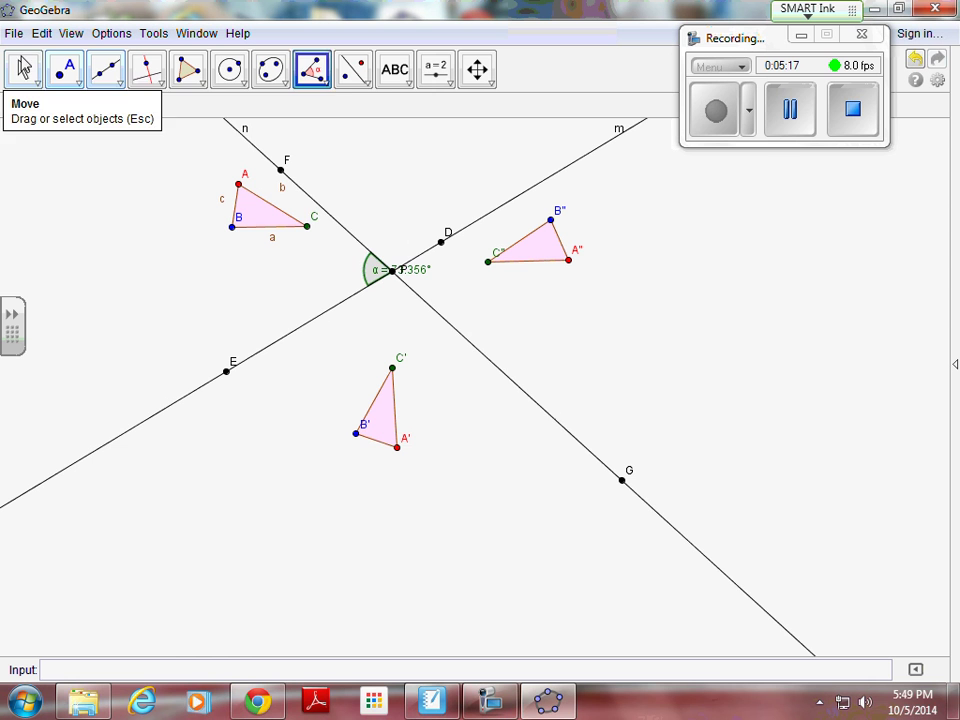
{"action": "left_click", "coordinate": [25, 68]}
{"action": "left_click_drag", "start_coordinate": [403, 274], "coordinate": [335, 281]}
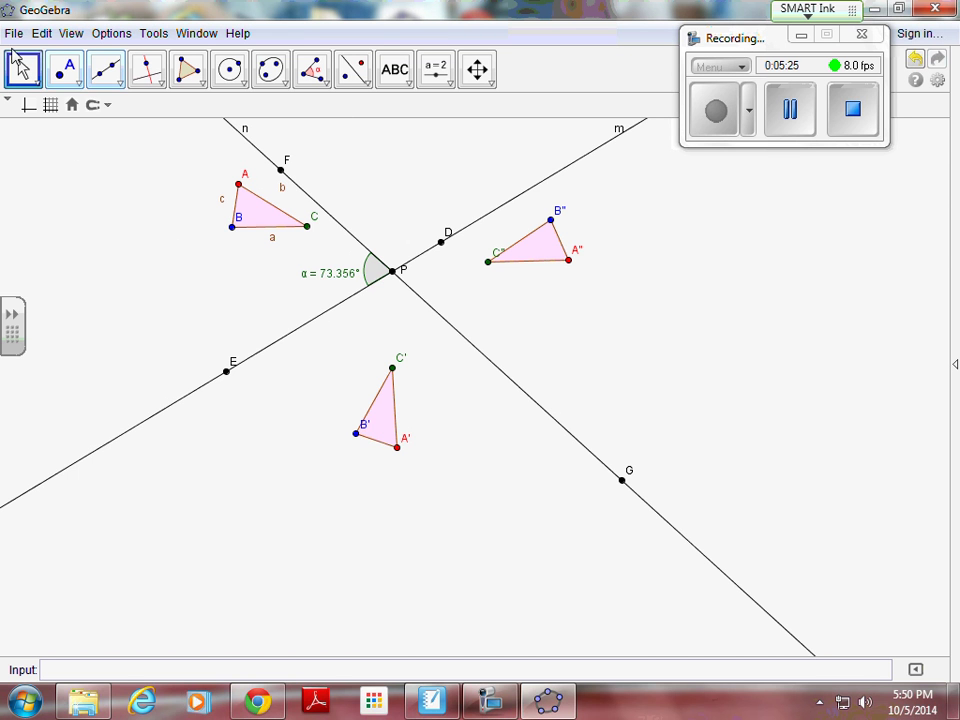
Change angle α at P to purple using the style bar colour palette
{"action": "left_click", "coordinate": [369, 268]}
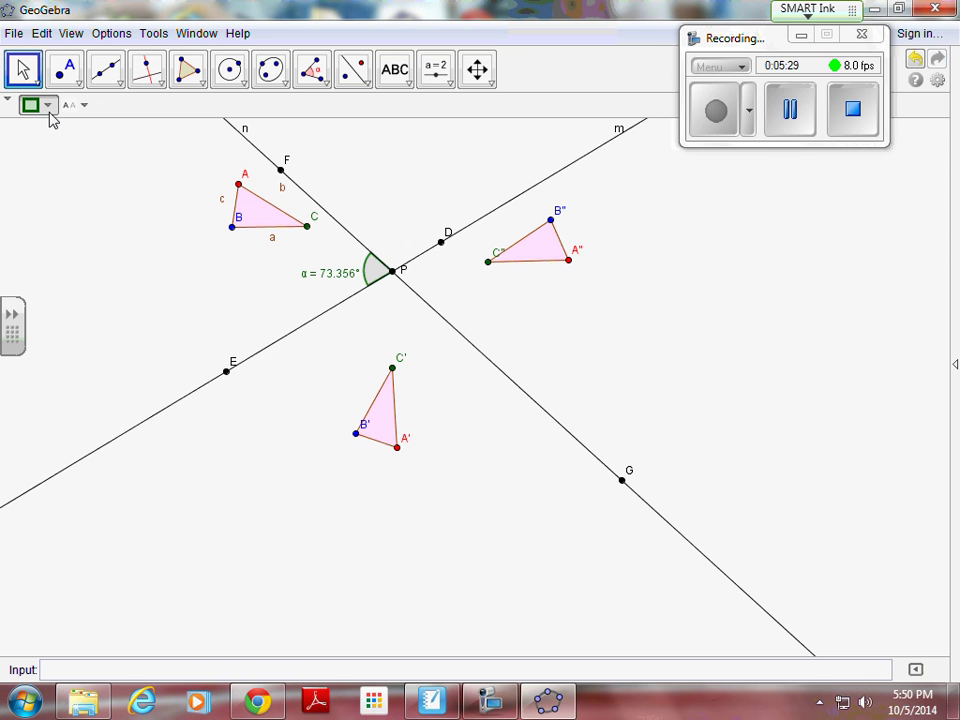
{"action": "left_click", "coordinate": [48, 108]}
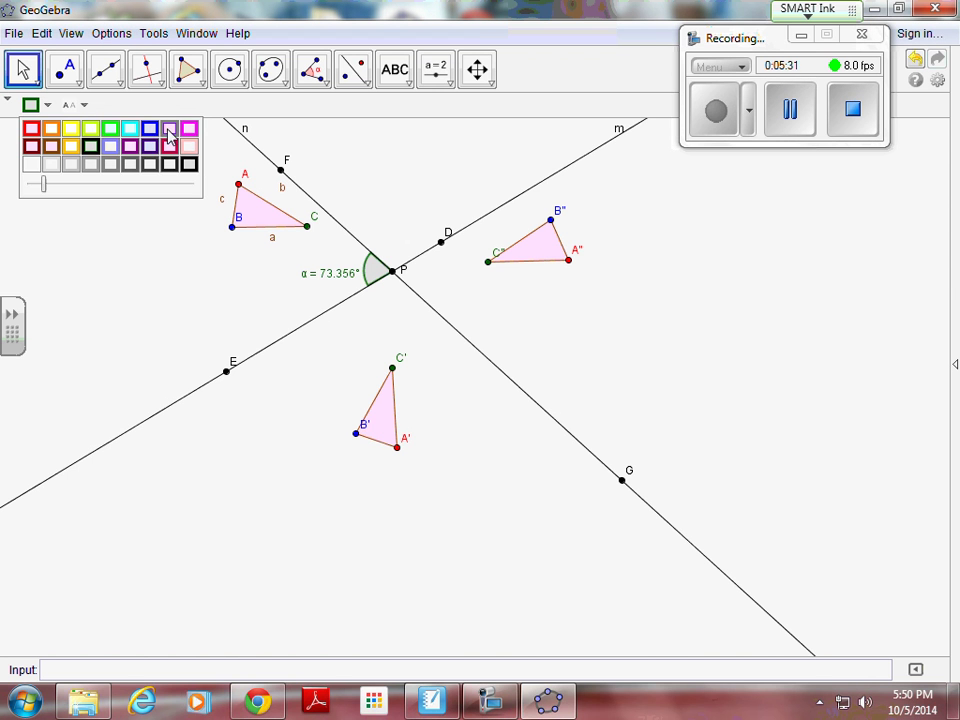
{"action": "left_click", "coordinate": [168, 131]}
{"action": "left_click", "coordinate": [205, 302]}
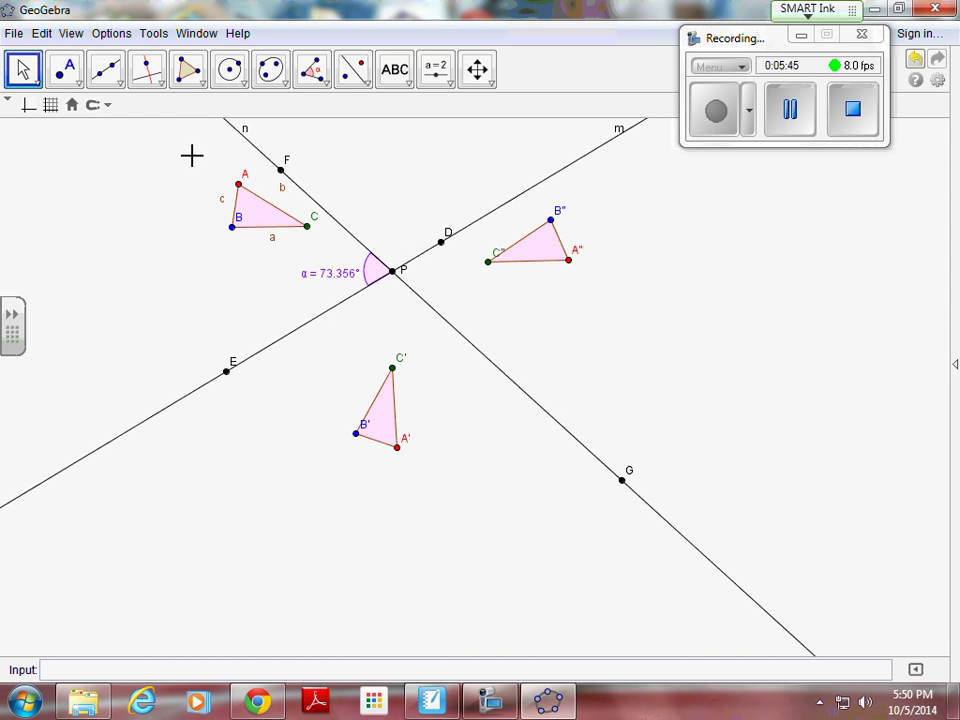
Draw a red segment d from A to P
{"action": "left_click", "coordinate": [100, 78]}
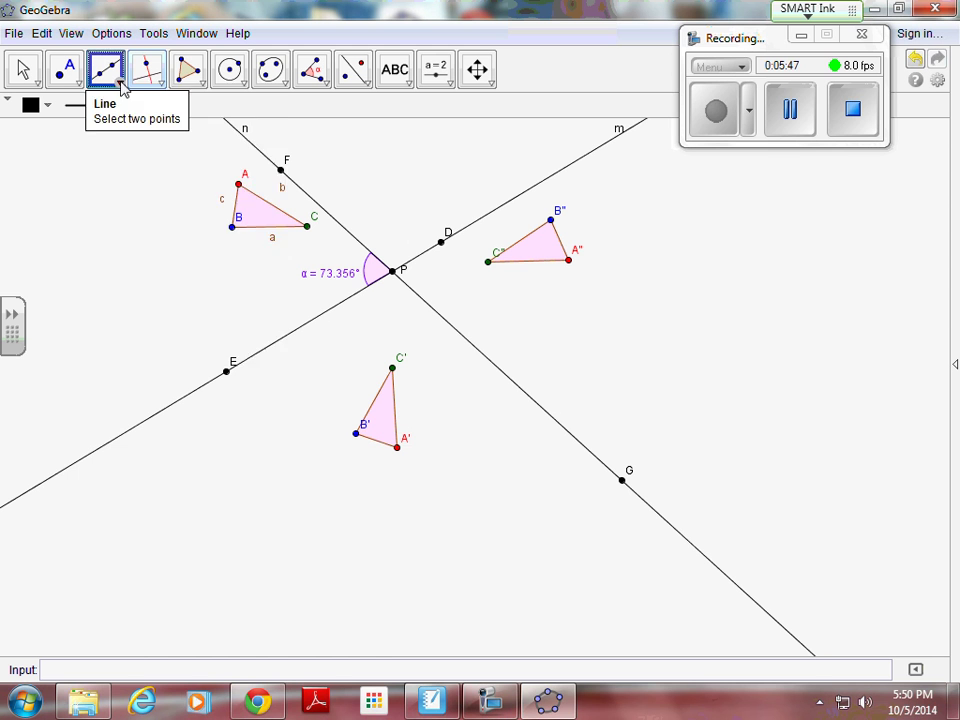
{"action": "left_click", "coordinate": [110, 82]}
{"action": "left_click", "coordinate": [108, 148]}
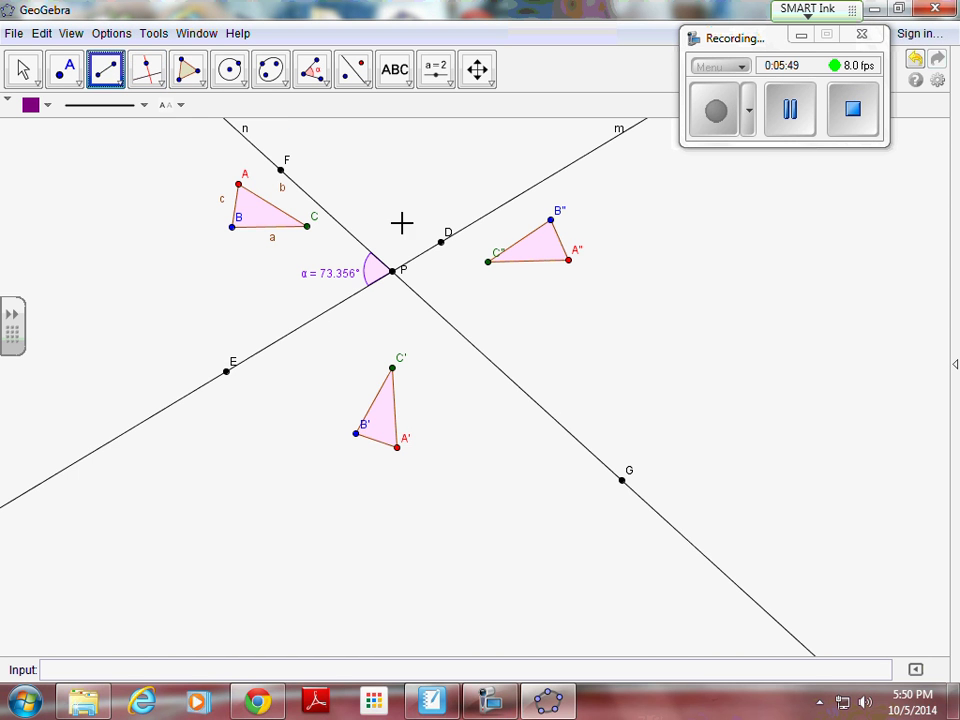
{"action": "left_click", "coordinate": [238, 183]}
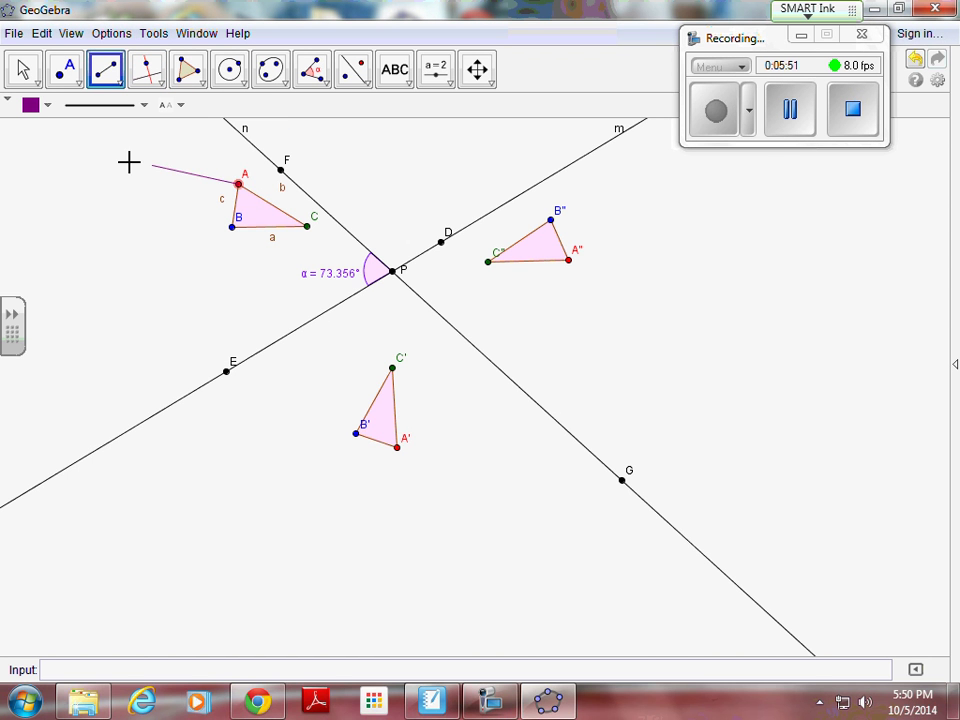
{"action": "left_click", "coordinate": [40, 106]}
{"action": "left_click", "coordinate": [37, 127]}
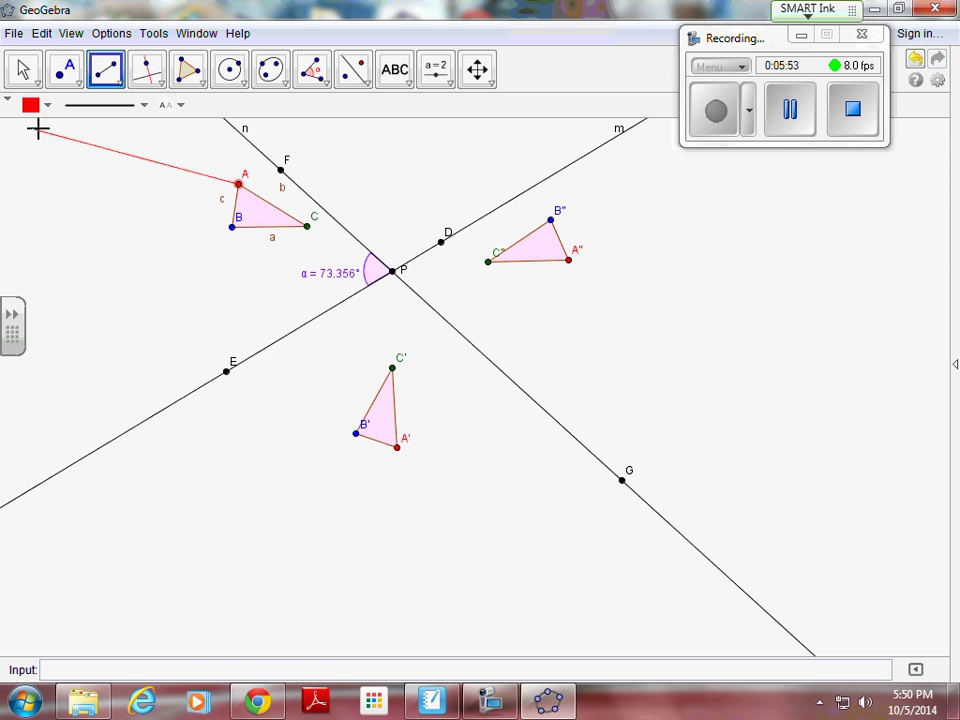
{"action": "left_click", "coordinate": [393, 272]}
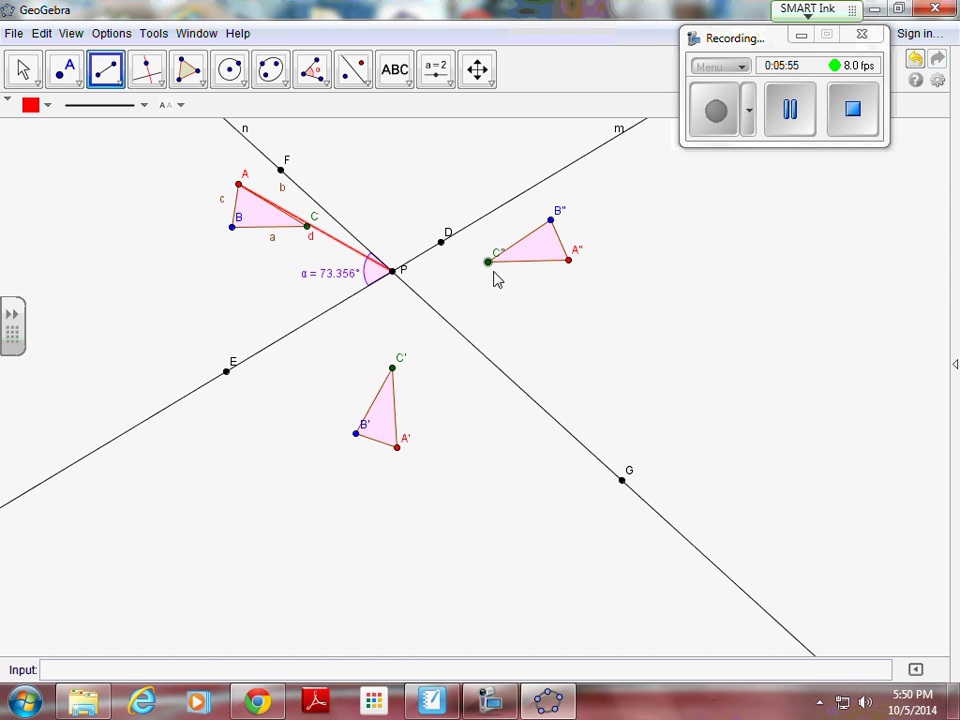
Draw segment e from A″ to P and leave it coloured red
{"action": "left_click", "coordinate": [569, 261]}
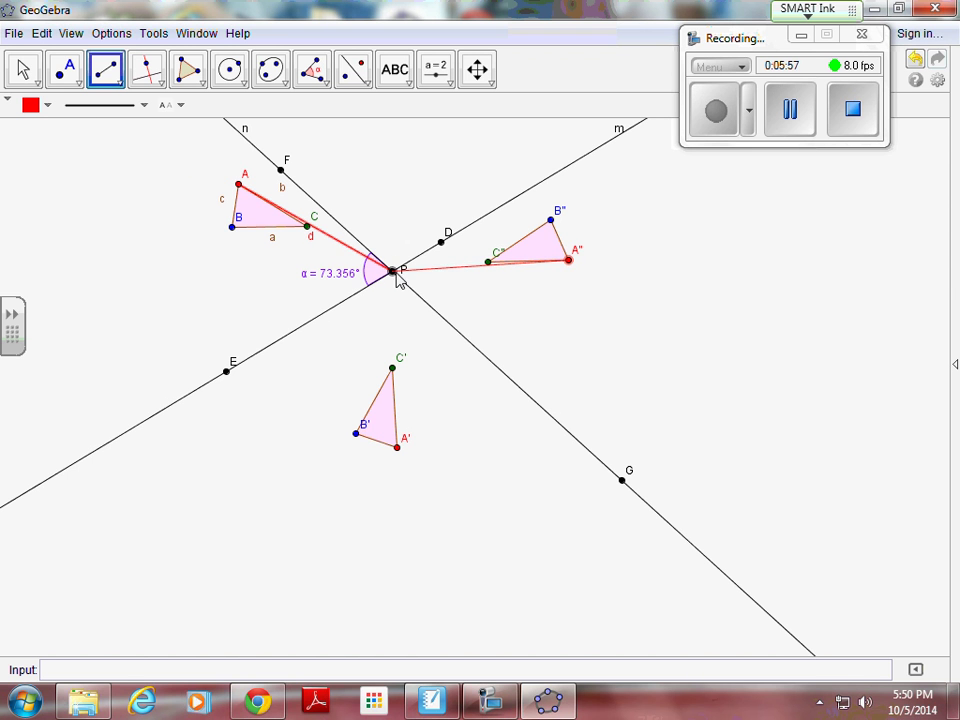
{"action": "left_click", "coordinate": [393, 271]}
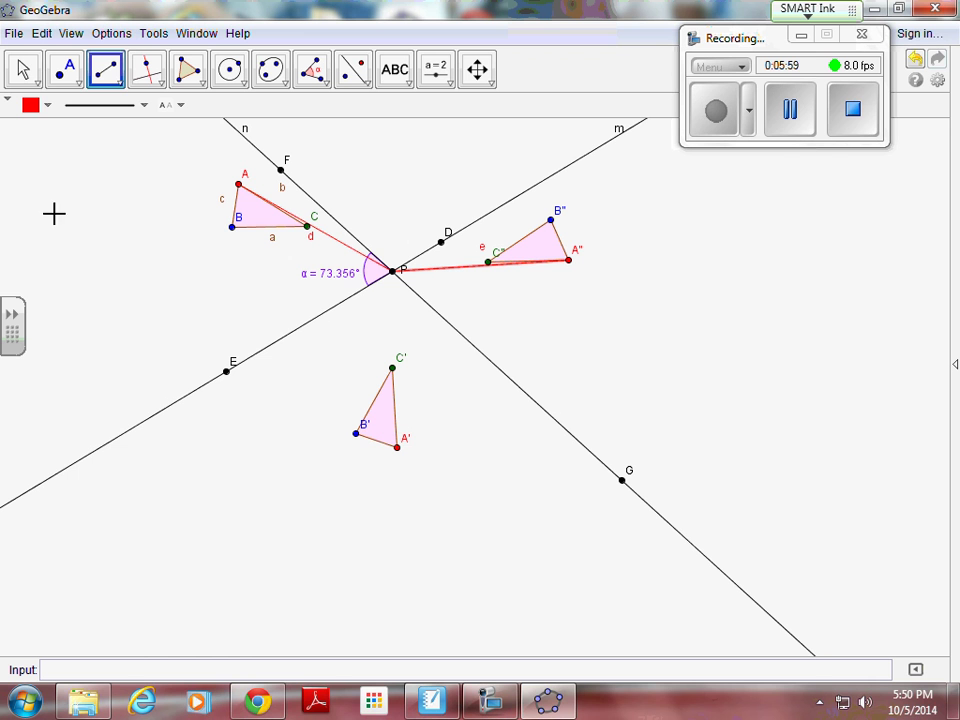
{"action": "left_click", "coordinate": [47, 106]}
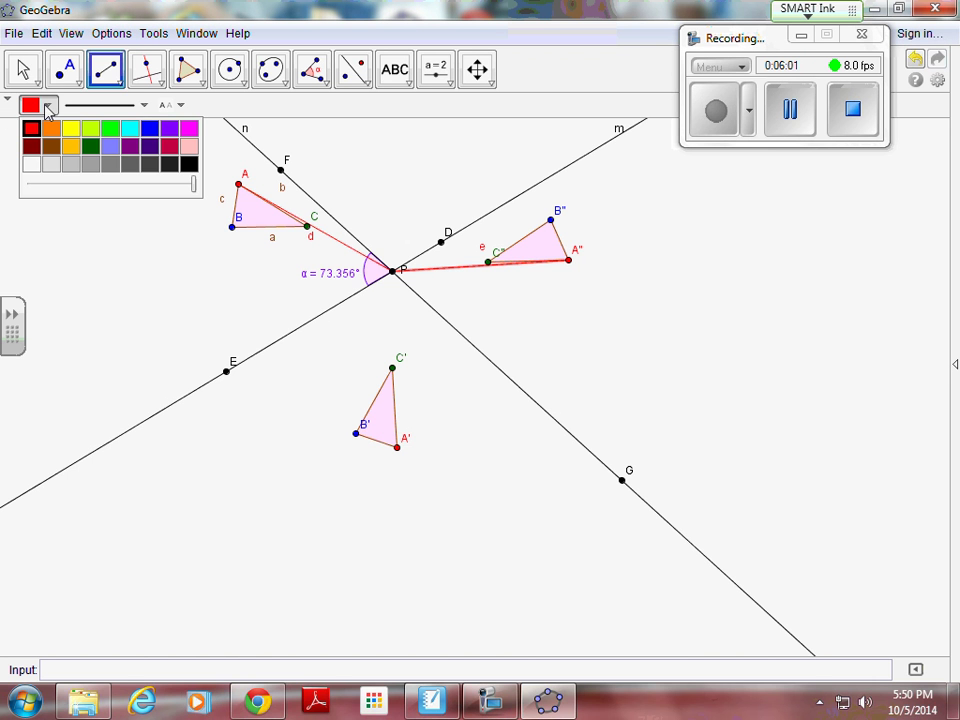
{"action": "left_click", "coordinate": [90, 149]}
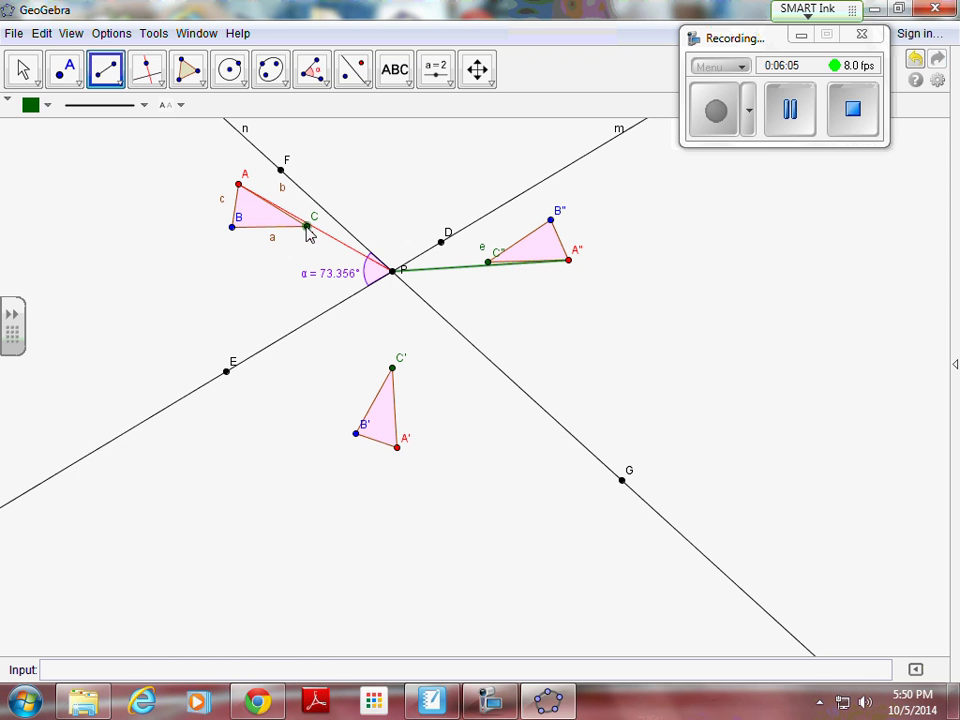
{"action": "left_click", "coordinate": [47, 106]}
{"action": "left_click", "coordinate": [34, 133]}
Measure angle β at vertex P from A'' to A with the Angle tool
{"action": "left_click", "coordinate": [320, 78]}
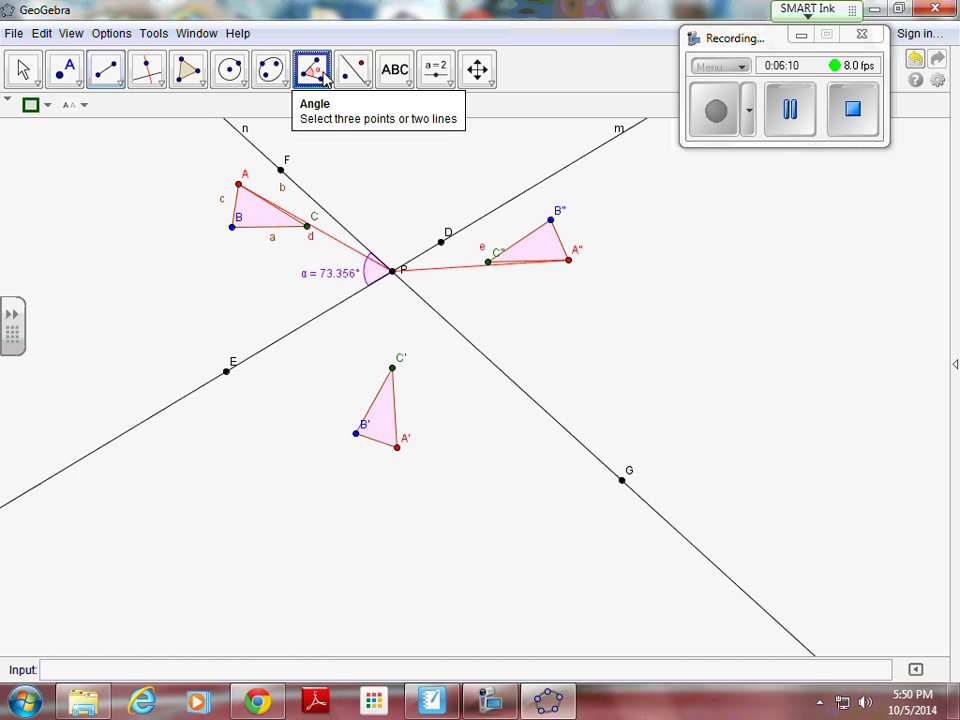
{"action": "left_click", "coordinate": [239, 186]}
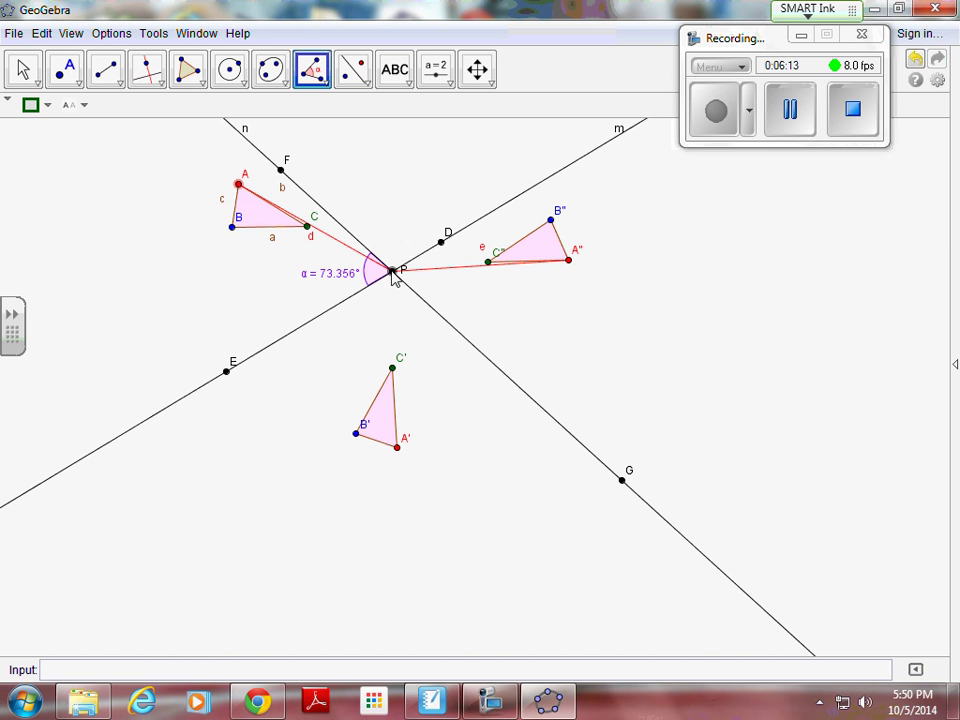
{"action": "left_click", "coordinate": [392, 271]}
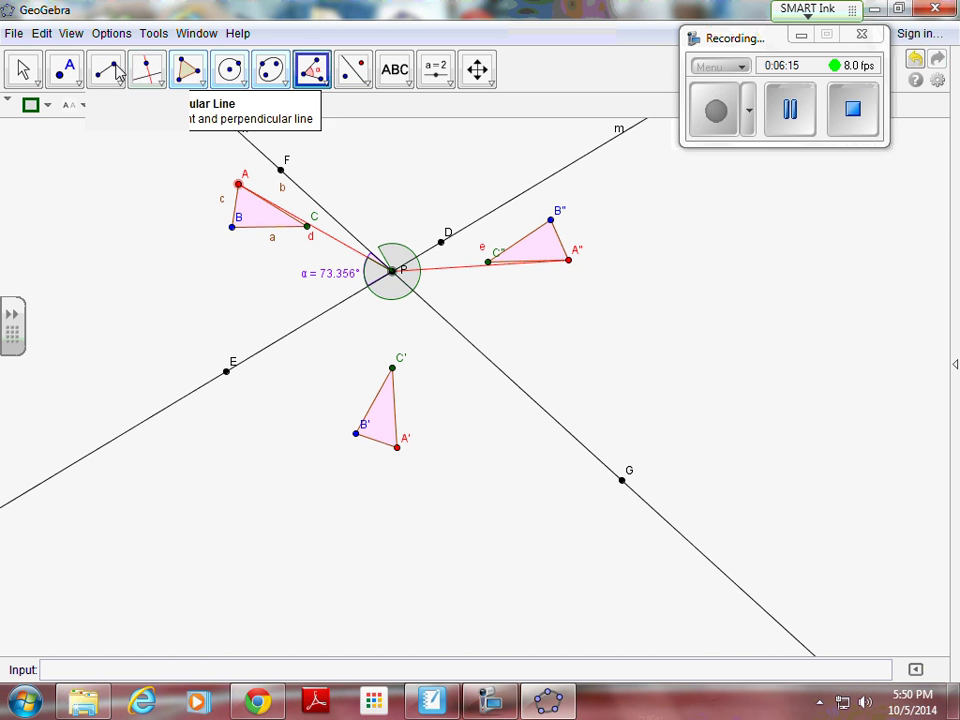
{"action": "left_click", "coordinate": [22, 68]}
{"action": "left_click", "coordinate": [311, 68]}
{"action": "left_click", "coordinate": [568, 260]}
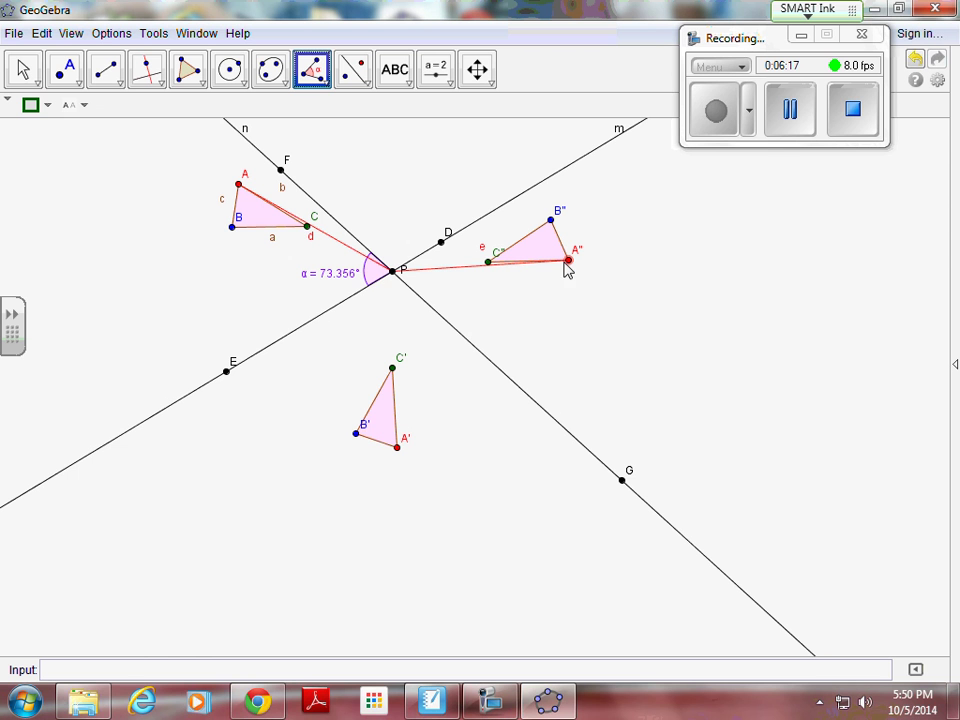
{"action": "left_click", "coordinate": [392, 270]}
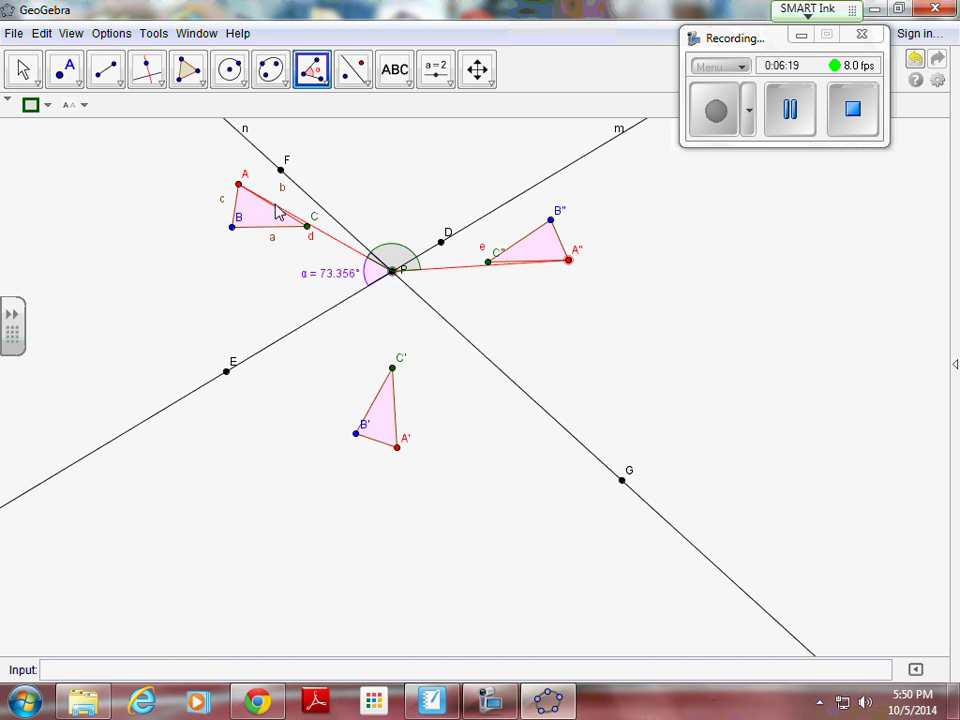
{"action": "left_click", "coordinate": [238, 184]}
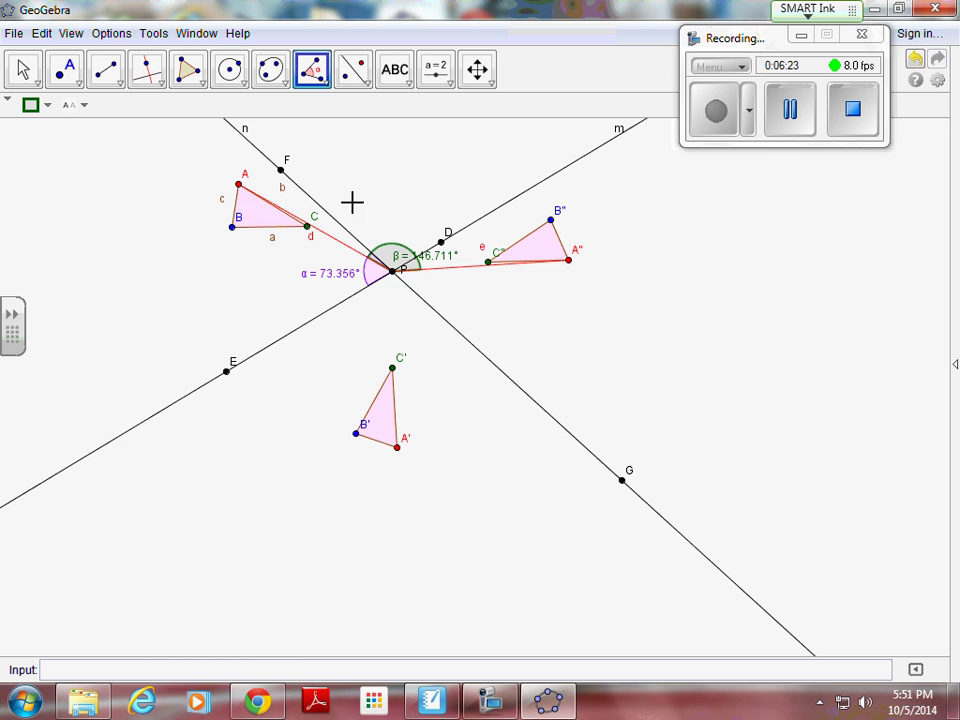
Colour angle β red and move its label above the arc
{"action": "left_click", "coordinate": [40, 104]}
{"action": "left_click", "coordinate": [36, 128]}
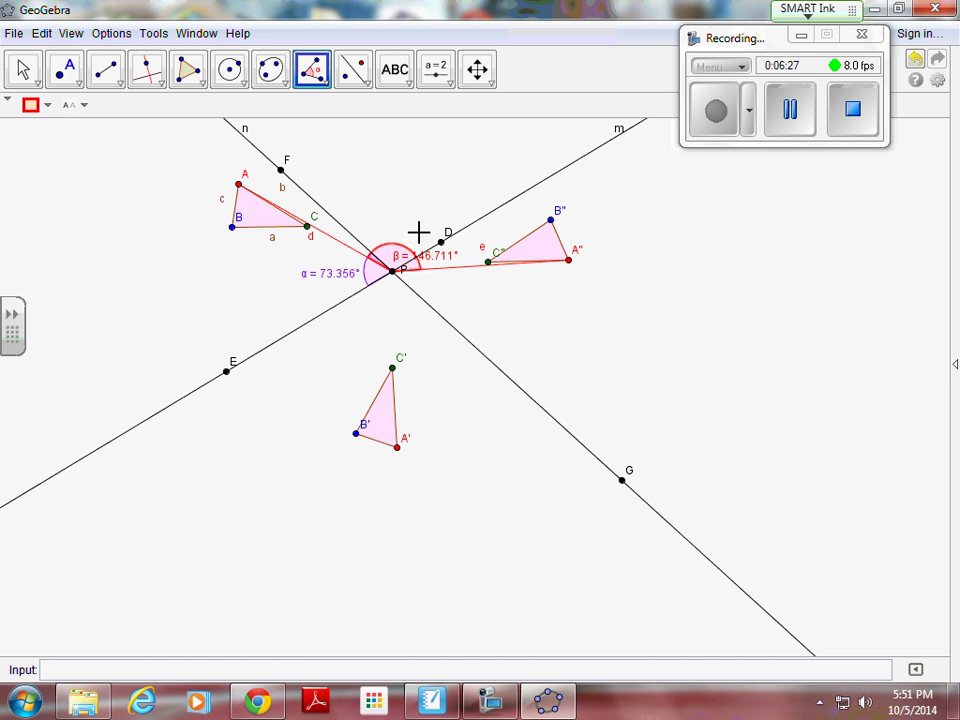
{"action": "left_click", "coordinate": [23, 69]}
{"action": "left_click_drag", "start_coordinate": [435, 266], "coordinate": [403, 231]}
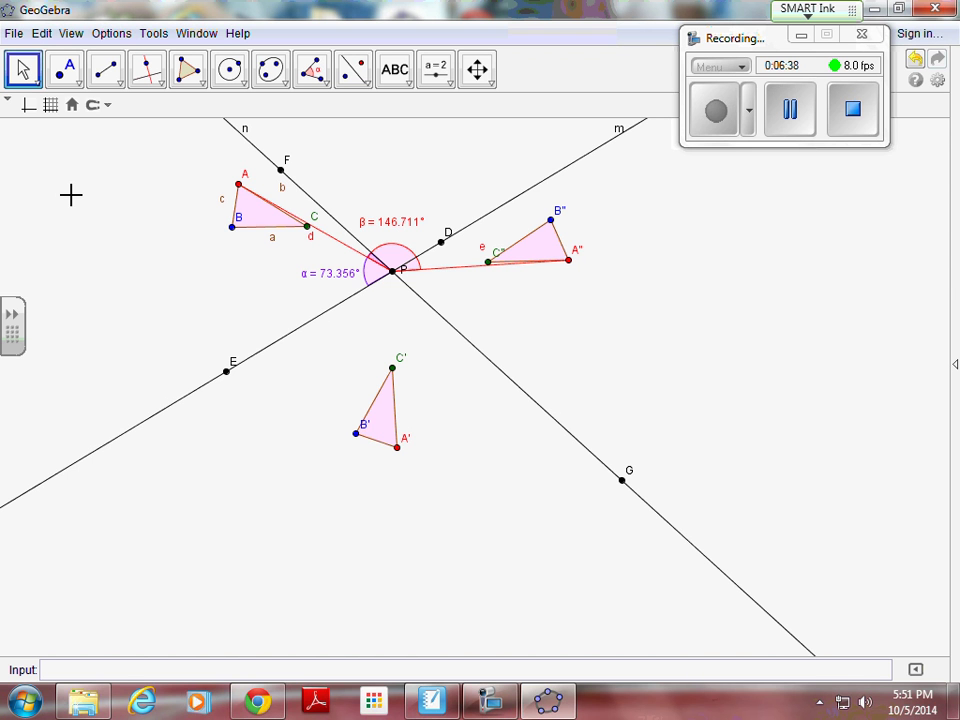
Draw blue segments from B to P and from B'' to P
{"action": "left_click", "coordinate": [105, 69]}
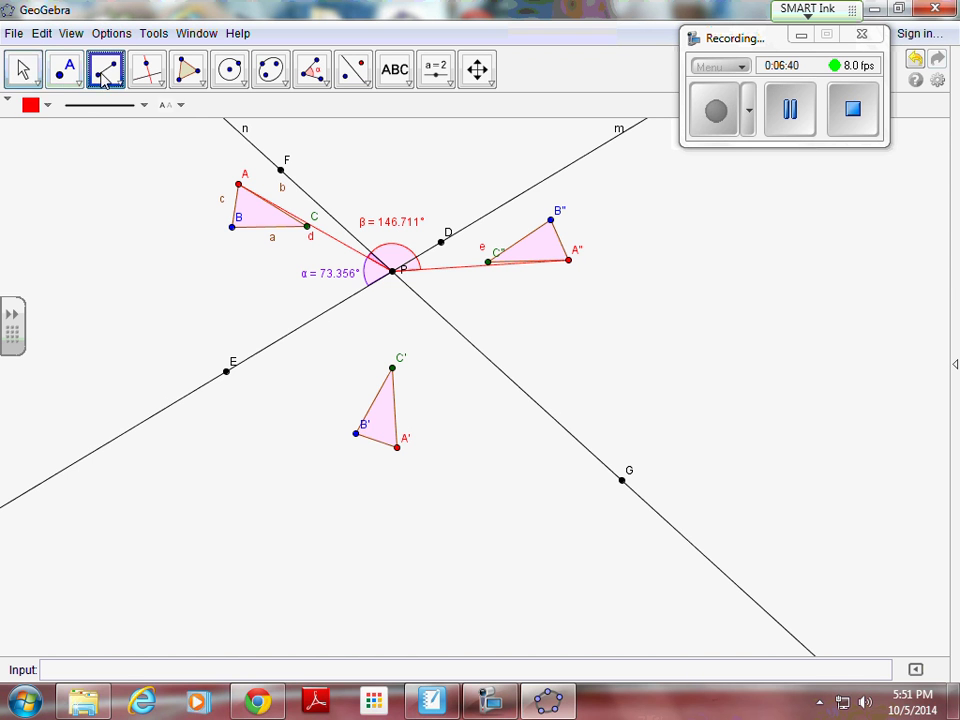
{"action": "left_click", "coordinate": [47, 106]}
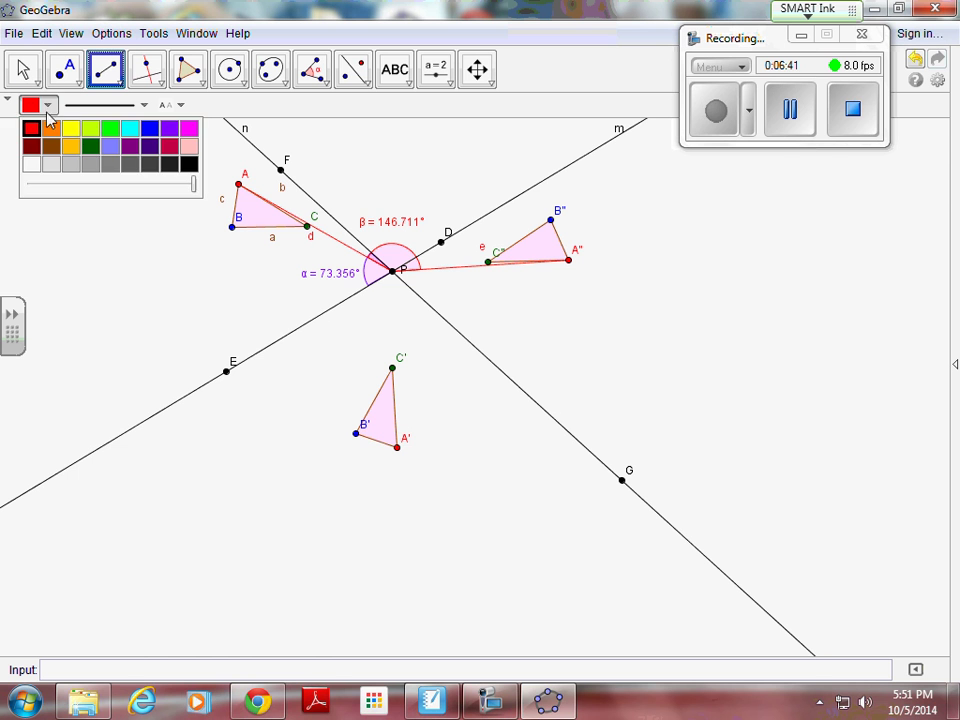
{"action": "left_click", "coordinate": [147, 123]}
{"action": "left_click", "coordinate": [232, 228]}
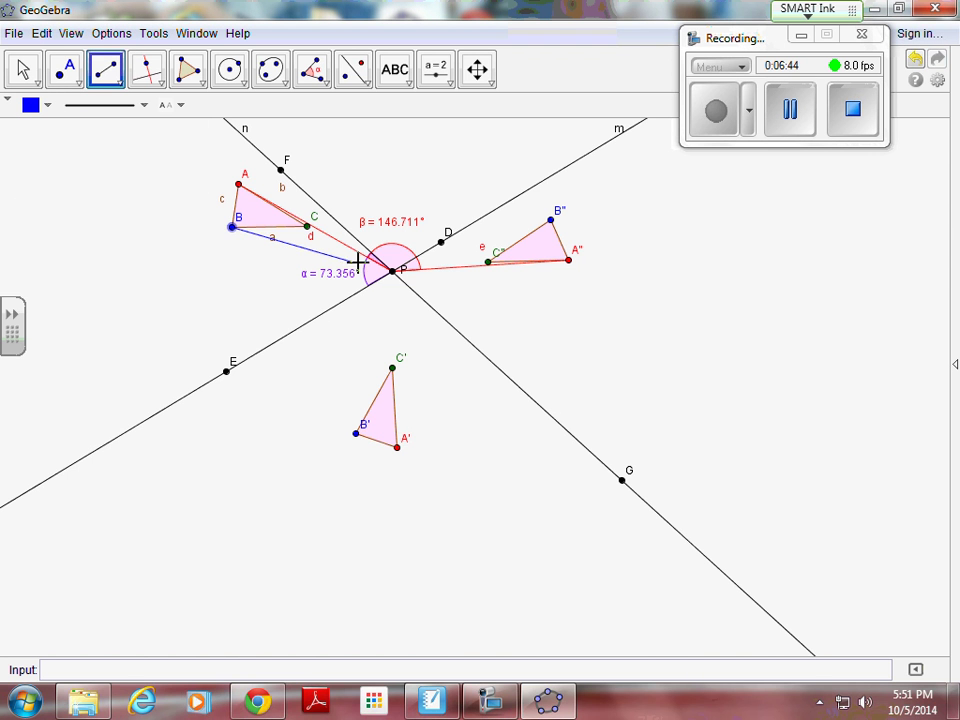
{"action": "left_click", "coordinate": [393, 271]}
{"action": "left_click", "coordinate": [551, 219]}
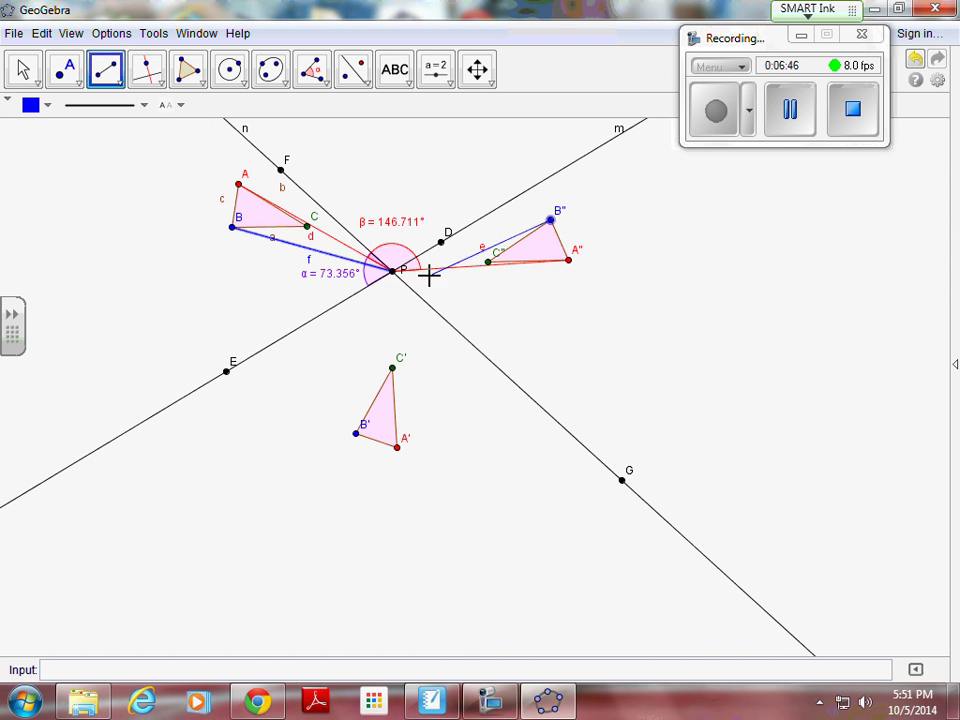
{"action": "left_click", "coordinate": [393, 271]}
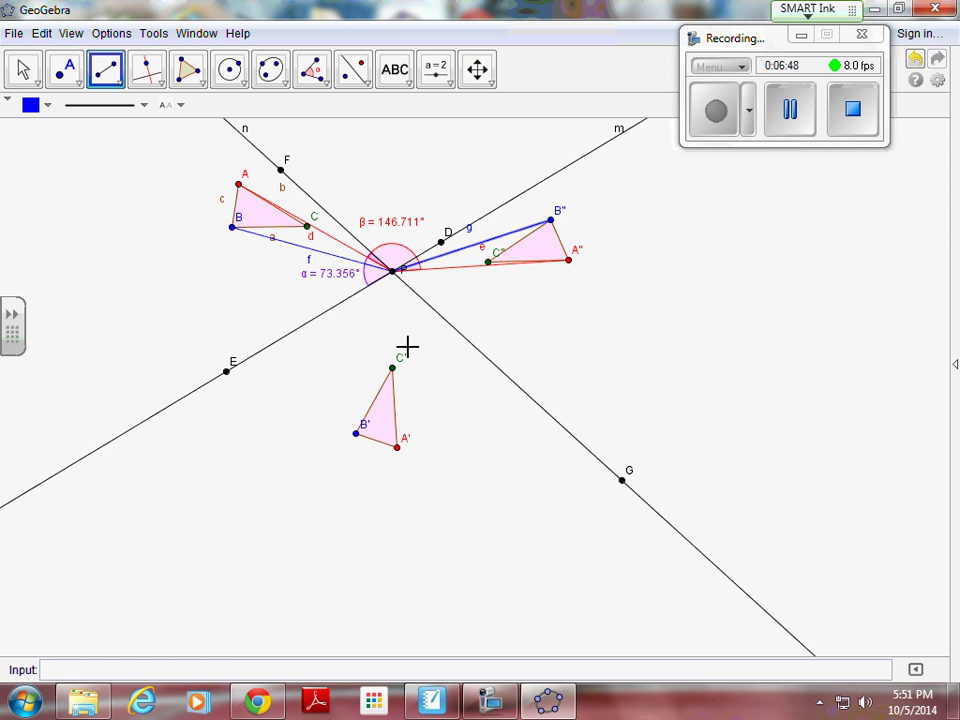
Add blue angle γ = 146.711° at P, then move the γ and β labels clear of P
{"action": "left_click", "coordinate": [313, 74]}
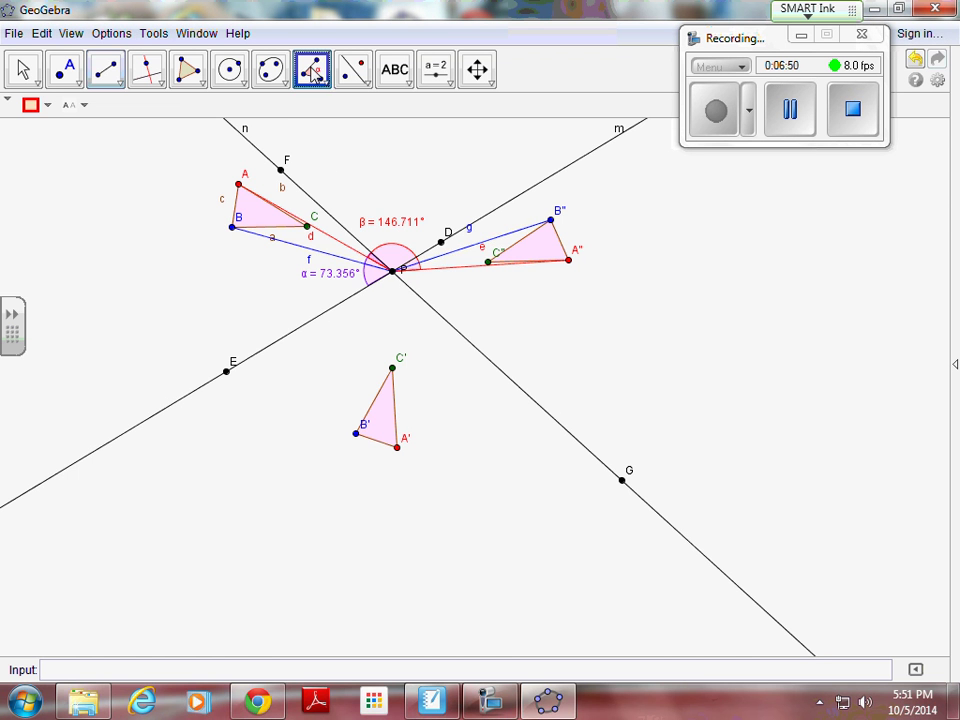
{"action": "left_click", "coordinate": [42, 106]}
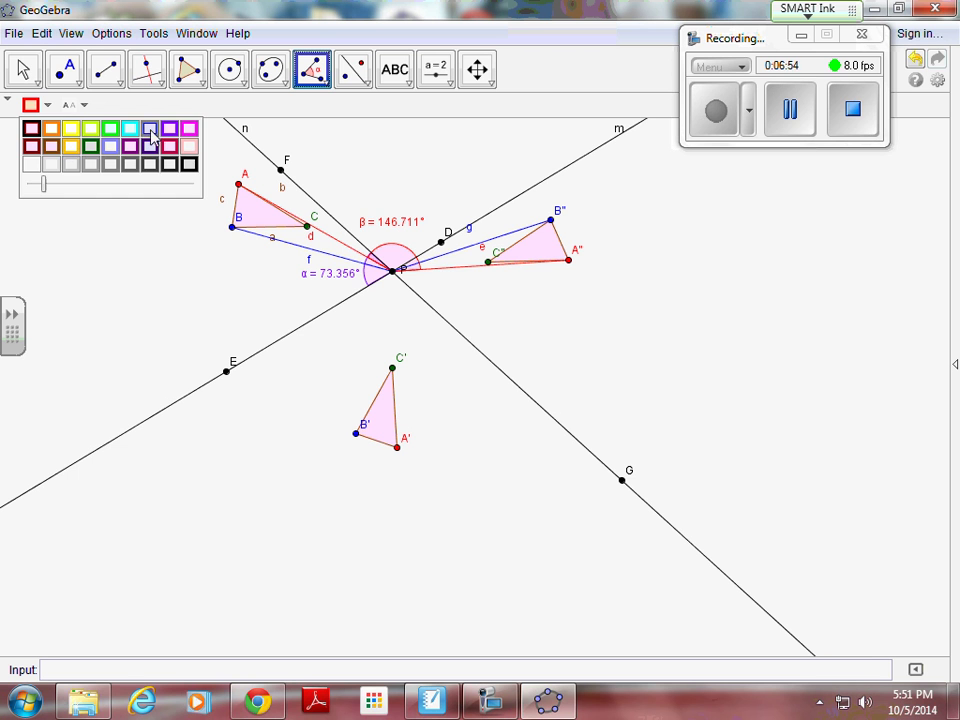
{"action": "left_click", "coordinate": [150, 129]}
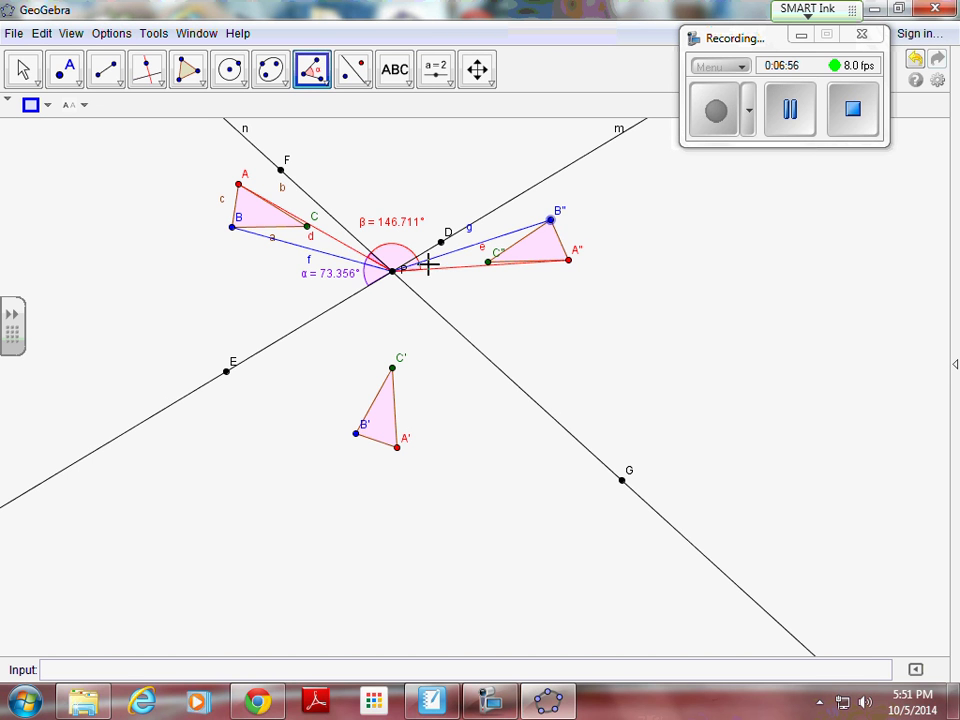
{"action": "left_click", "coordinate": [392, 270]}
{"action": "left_click", "coordinate": [232, 226]}
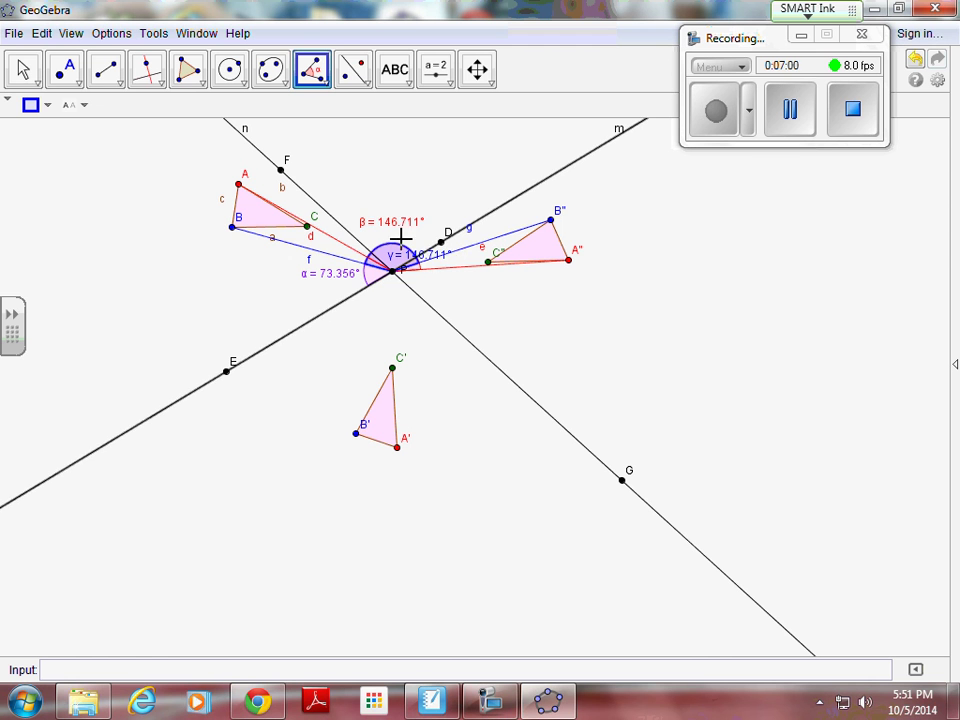
{"action": "left_click", "coordinate": [24, 68]}
{"action": "left_click_drag", "start_coordinate": [425, 261], "coordinate": [474, 207]}
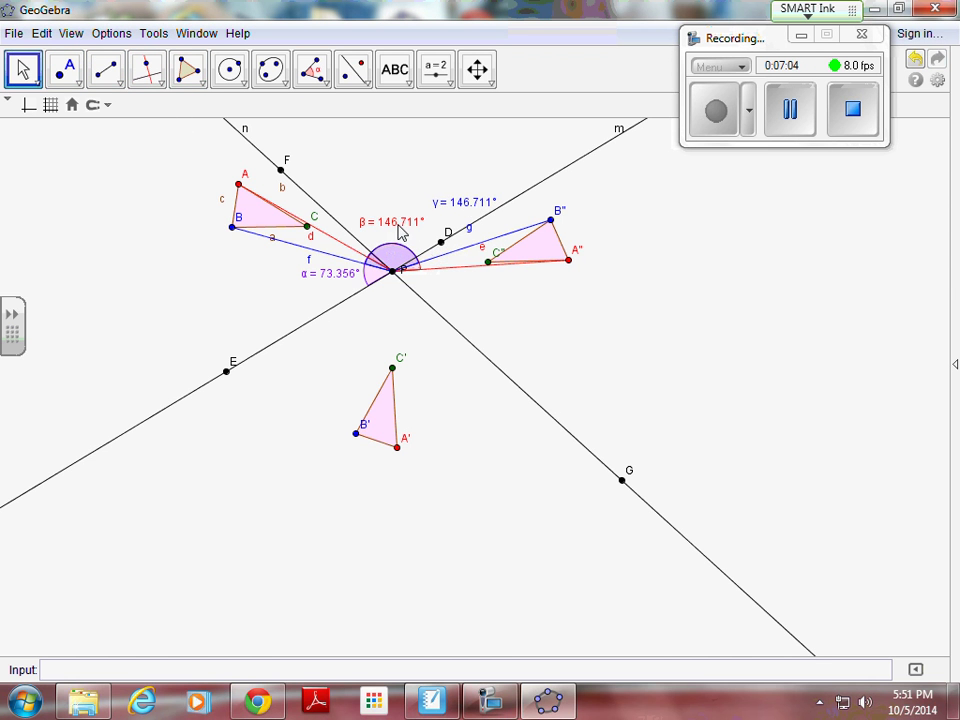
{"action": "left_click_drag", "start_coordinate": [395, 229], "coordinate": [375, 206]}
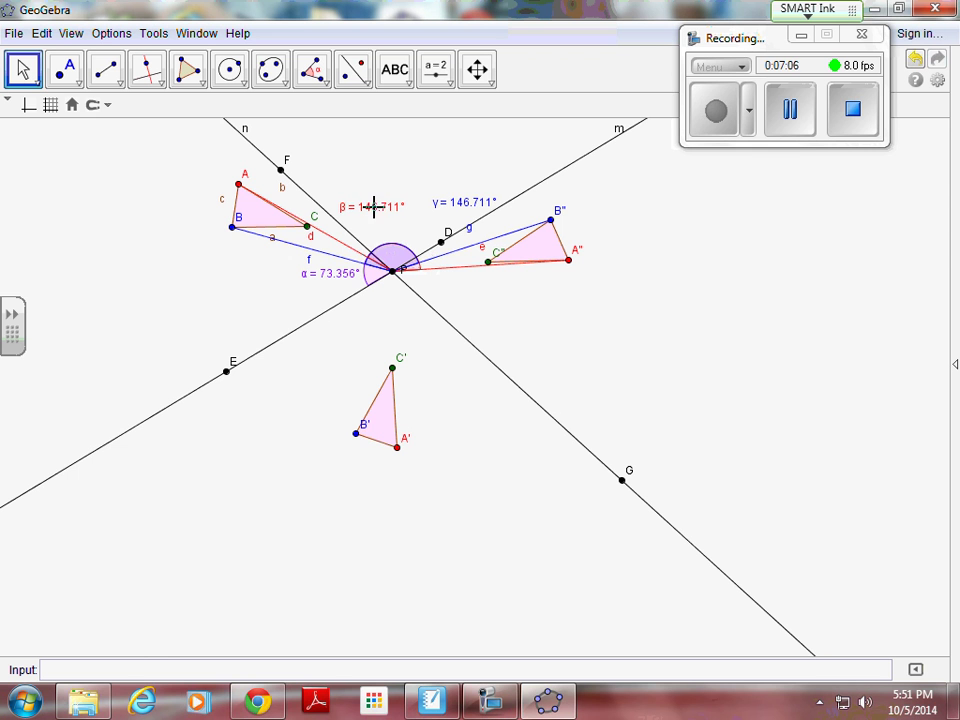
Draw green segments from C to P and from C'' to P
{"action": "left_click", "coordinate": [108, 72]}
{"action": "left_click", "coordinate": [108, 72]}
{"action": "left_click", "coordinate": [45, 104]}
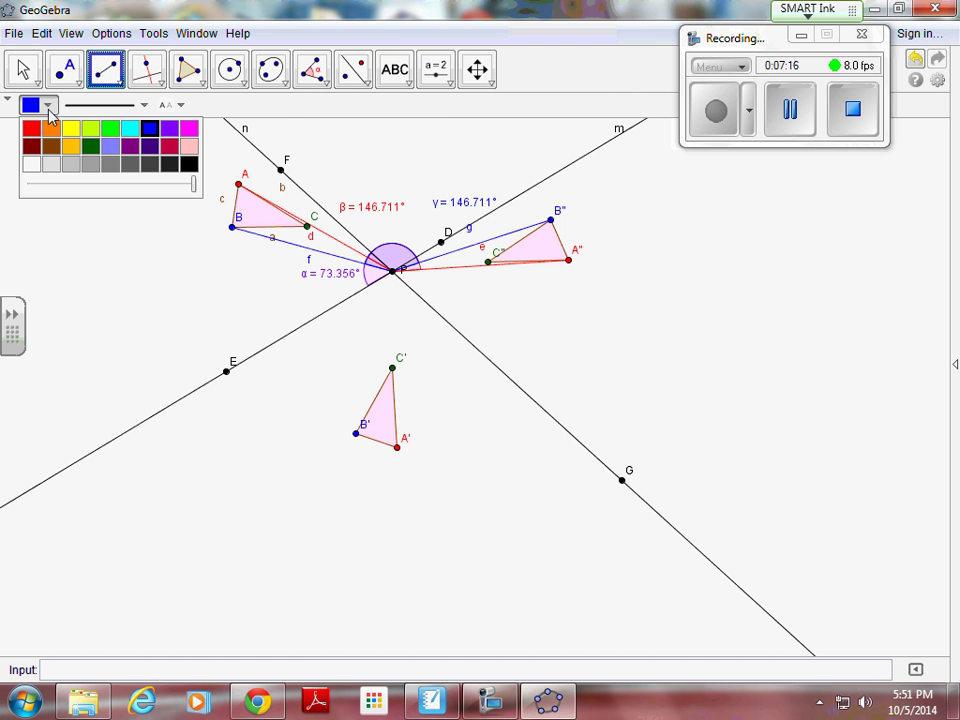
{"action": "left_click", "coordinate": [110, 128]}
{"action": "left_click", "coordinate": [308, 227]}
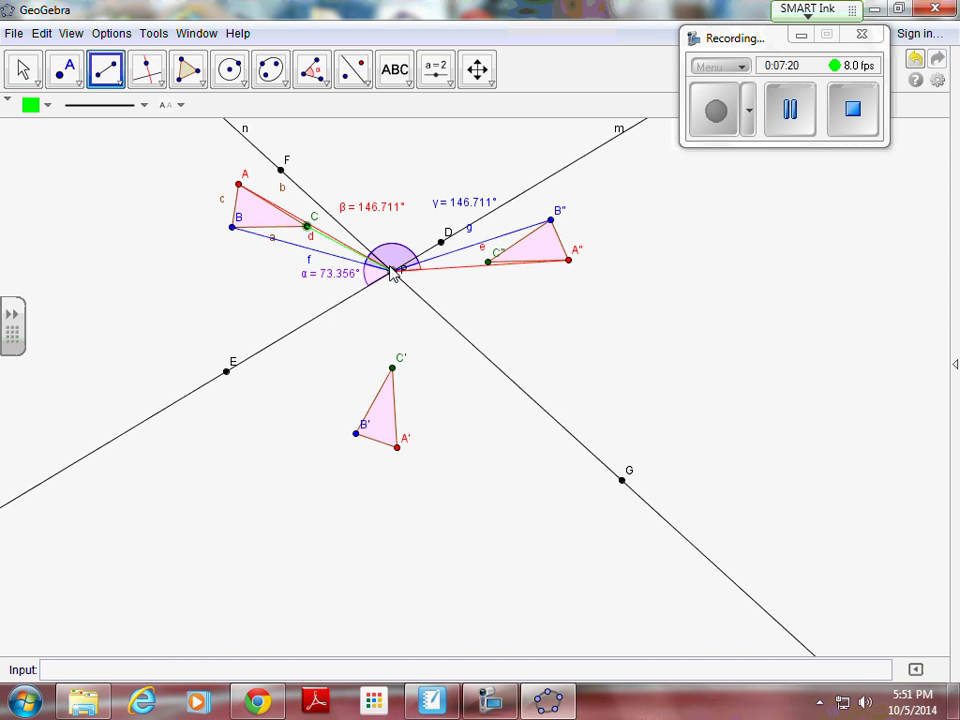
{"action": "left_click", "coordinate": [393, 269]}
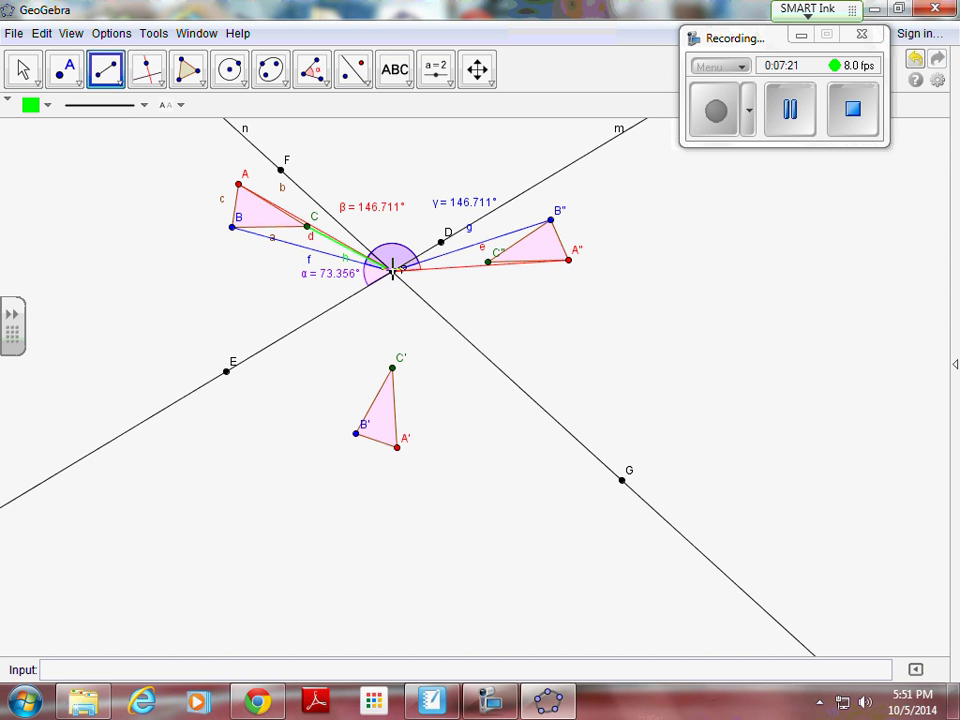
{"action": "left_click", "coordinate": [489, 263]}
{"action": "left_click", "coordinate": [393, 269]}
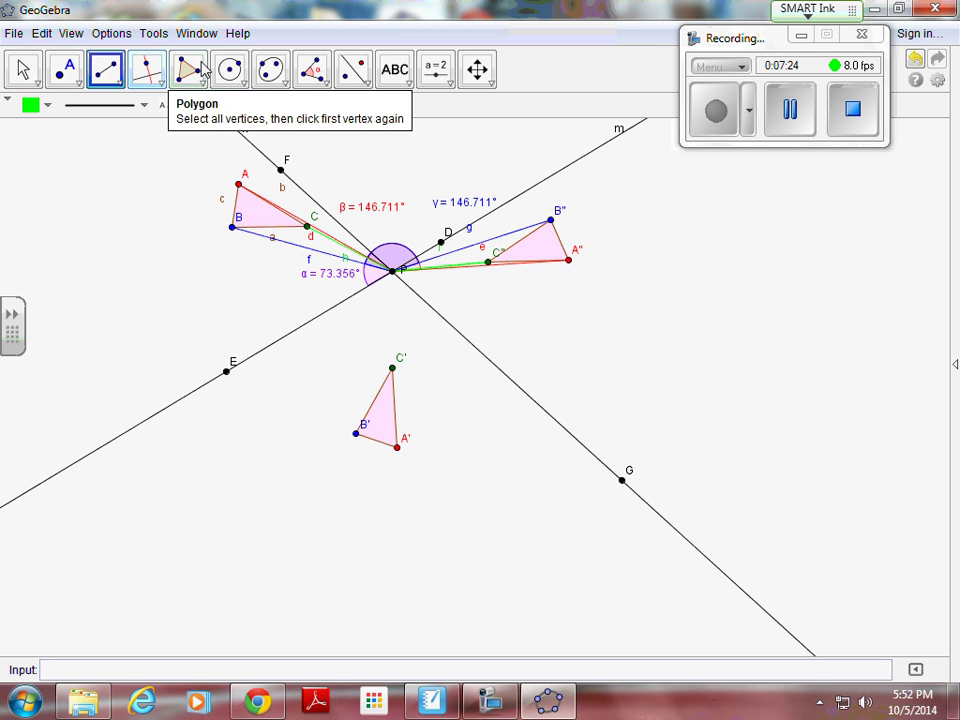
Add green angle δ = 146.711° between the green segments, with its label above P
{"action": "left_click", "coordinate": [311, 72]}
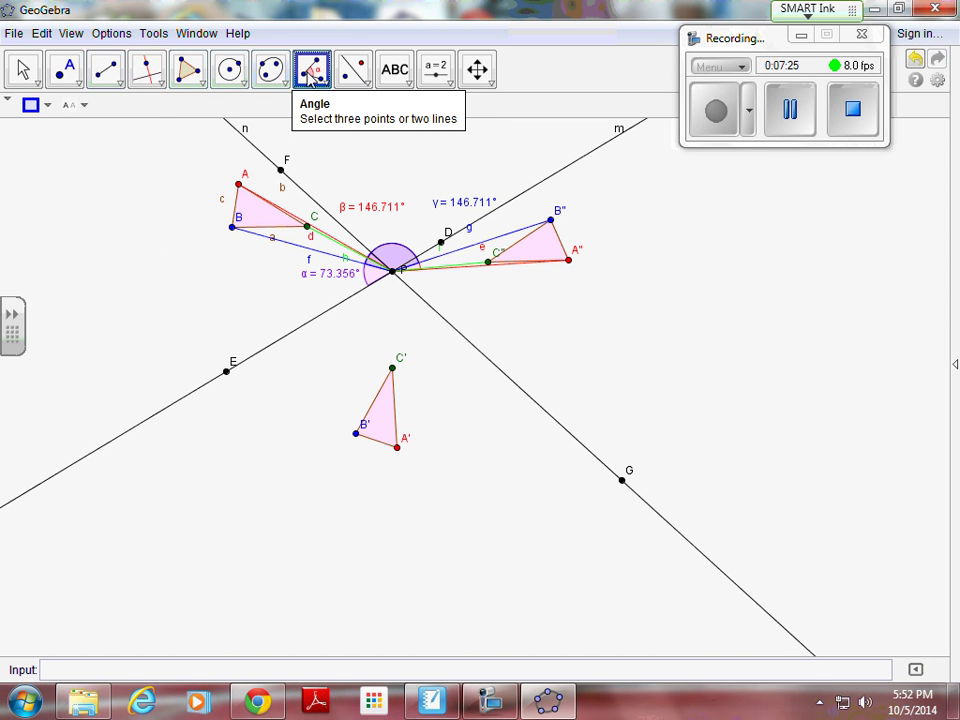
{"action": "left_click", "coordinate": [38, 106]}
{"action": "left_click", "coordinate": [108, 130]}
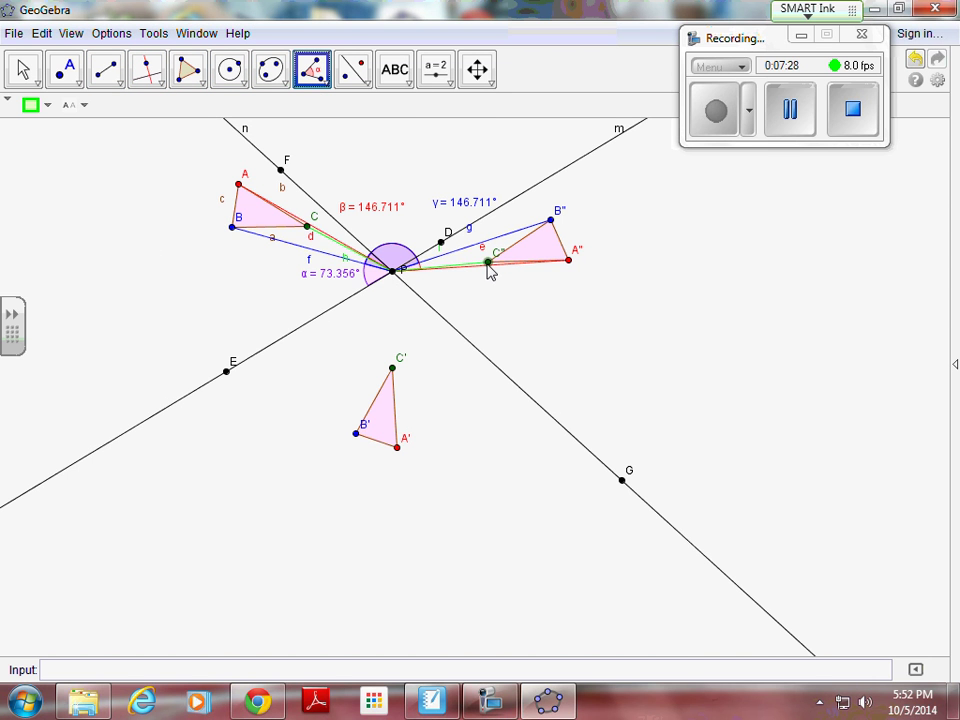
{"action": "left_click", "coordinate": [393, 272]}
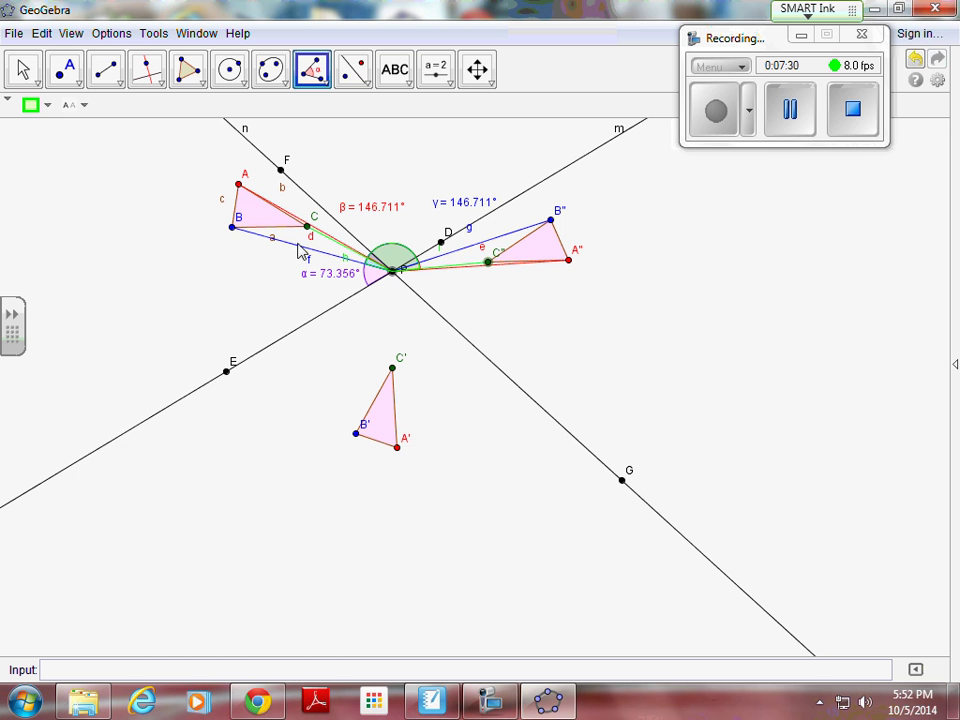
{"action": "left_click", "coordinate": [308, 227]}
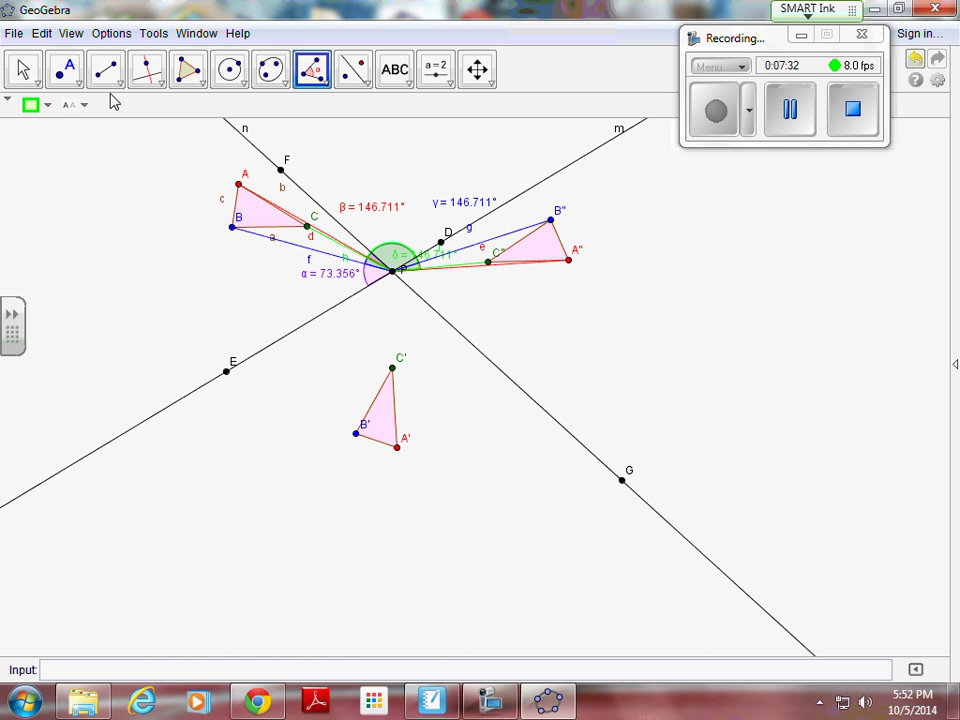
{"action": "left_click", "coordinate": [22, 69]}
{"action": "left_click_drag", "start_coordinate": [425, 262], "coordinate": [407, 231]}
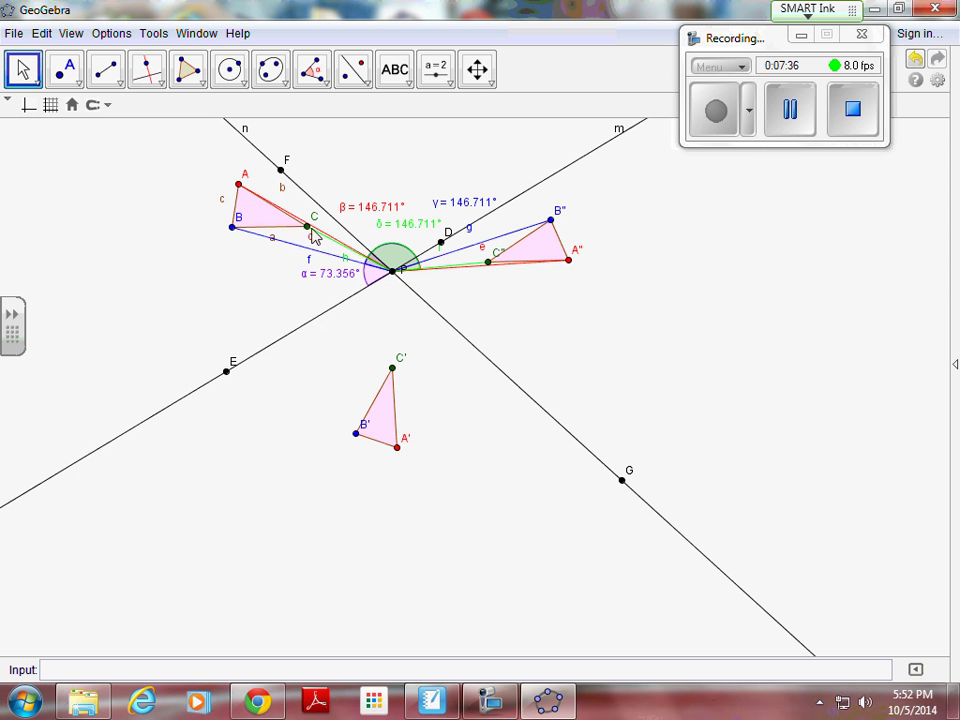
Drag C, B, A and E so α = 80.04° and β, γ, δ = 160.079°, then tidy the labels
{"action": "left_click_drag", "start_coordinate": [310, 234], "coordinate": [305, 243]}
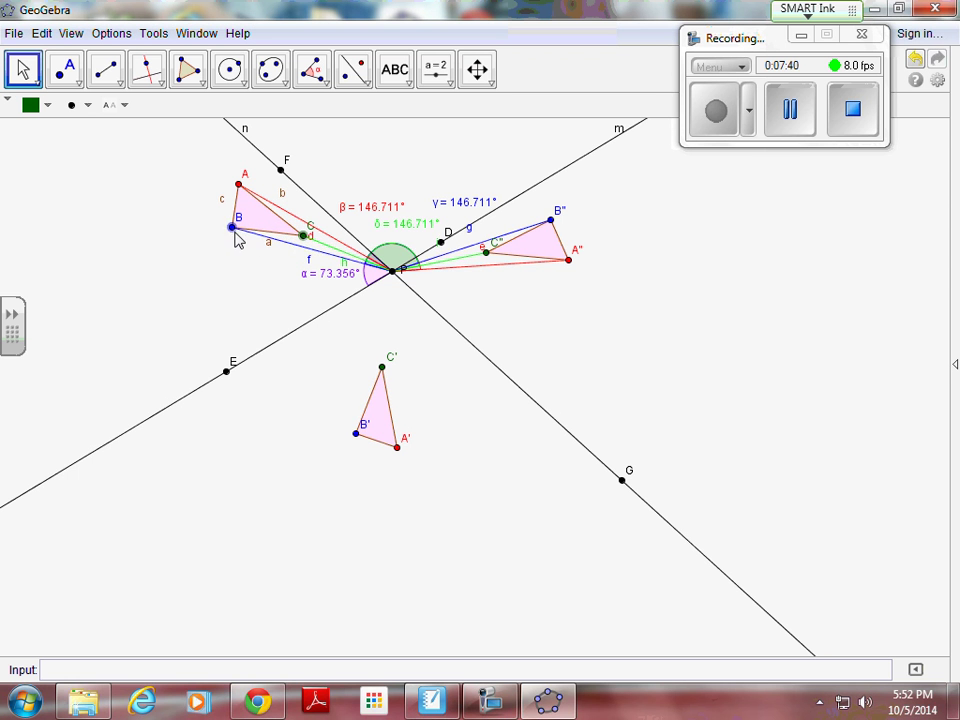
{"action": "mouse_move", "coordinate": [233, 240]}
{"action": "left_mouse_down"}
{"action": "mouse_move", "coordinate": [248, 273]}
{"action": "mouse_move", "coordinate": [226, 271]}
{"action": "mouse_move", "coordinate": [212, 238]}
{"action": "mouse_move", "coordinate": [218, 226]}
{"action": "mouse_move", "coordinate": [237, 230]}
{"action": "left_mouse_up"}
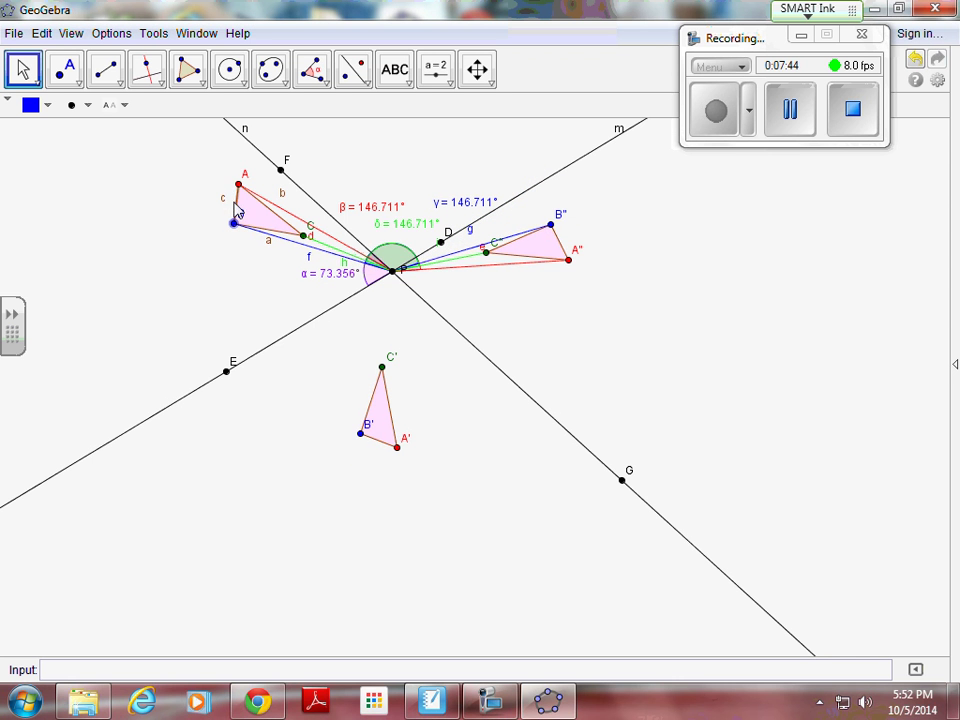
{"action": "left_click_drag", "start_coordinate": [239, 186], "coordinate": [264, 184]}
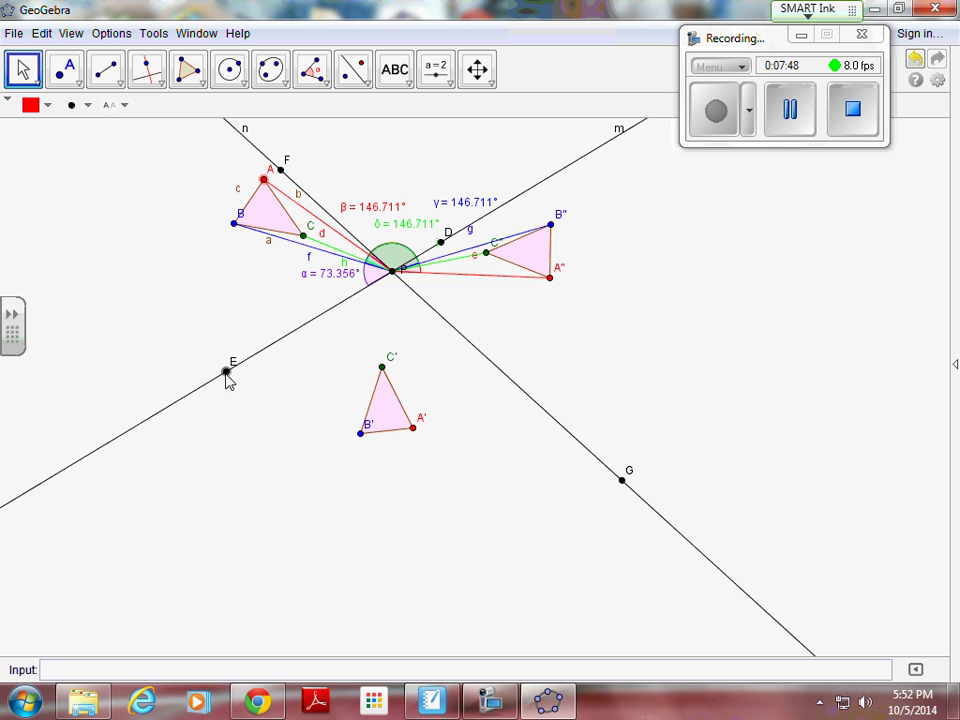
{"action": "left_click_drag", "start_coordinate": [228, 374], "coordinate": [251, 397]}
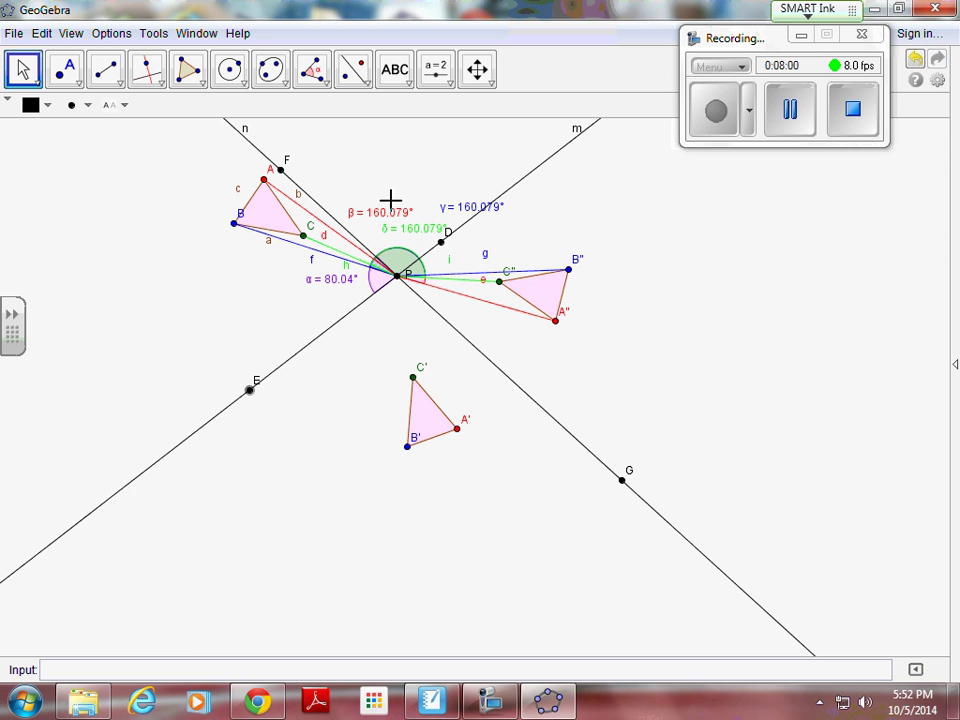
{"action": "left_click_drag", "start_coordinate": [381, 212], "coordinate": [508, 242]}
{"action": "left_click_drag", "start_coordinate": [428, 238], "coordinate": [413, 242]}
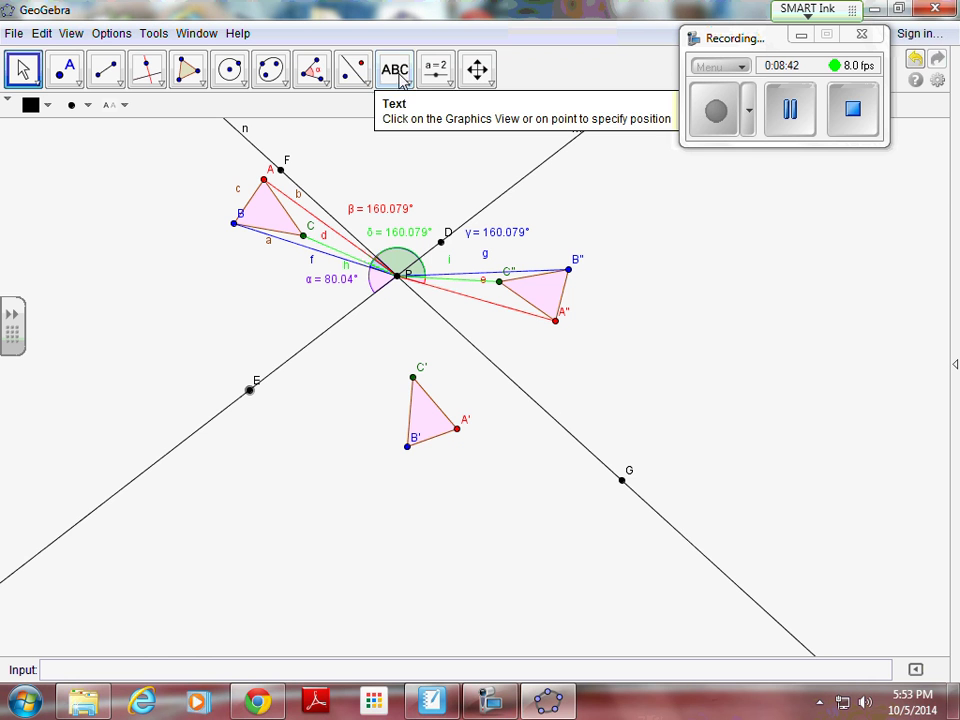
Add the text '<APA'' = 2 <FPE' and place it right of the triangles
{"action": "left_click", "coordinate": [395, 74]}
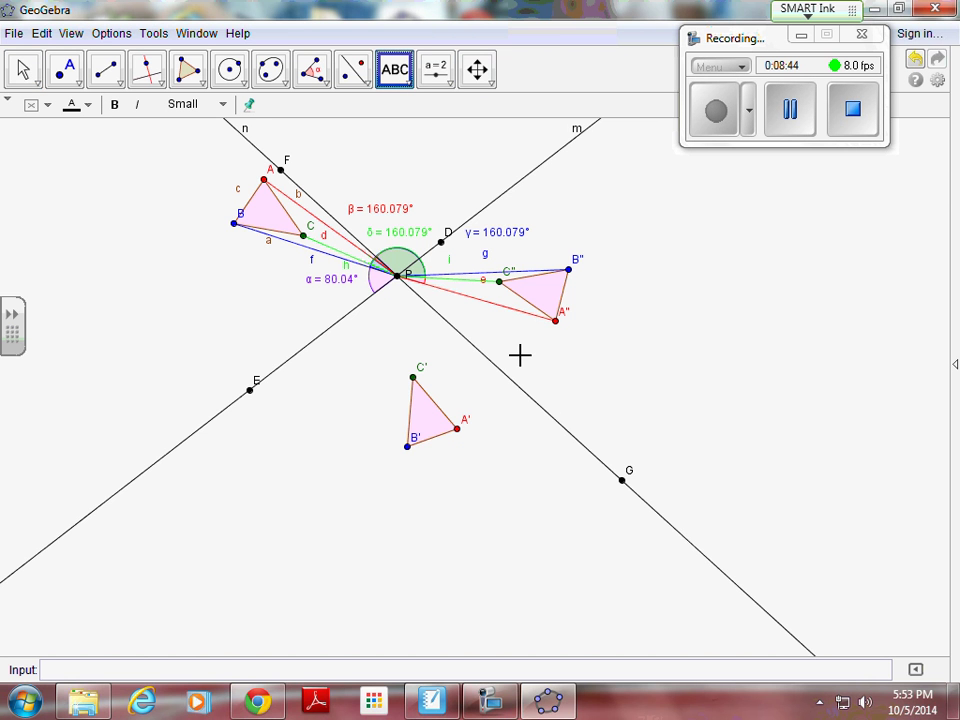
{"action": "left_click", "coordinate": [519, 354]}
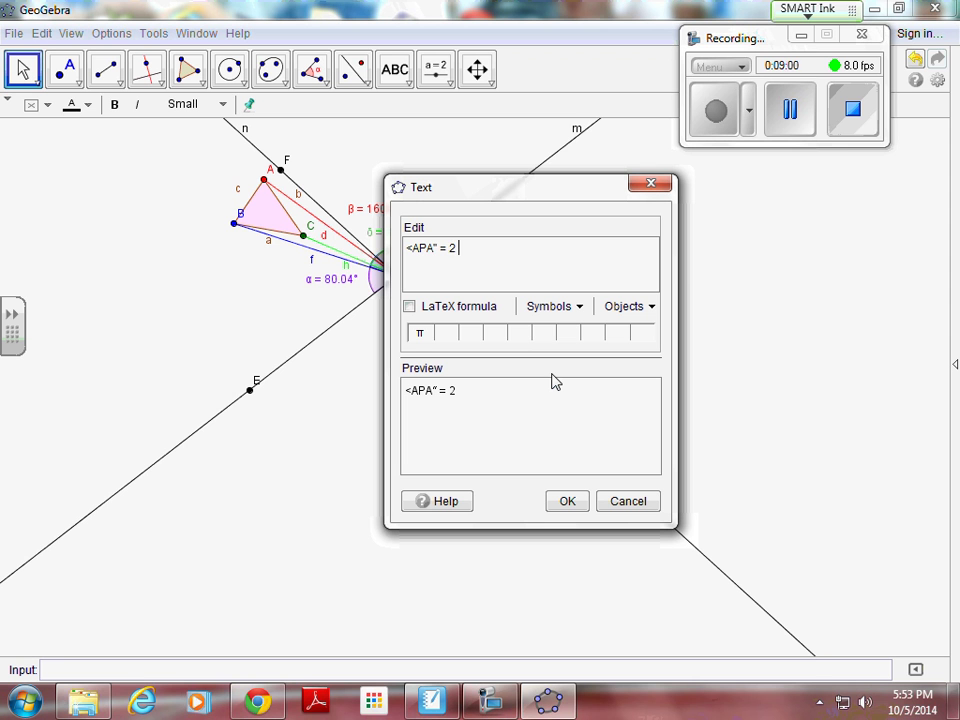
{"action": "type", "text": "<RP"}
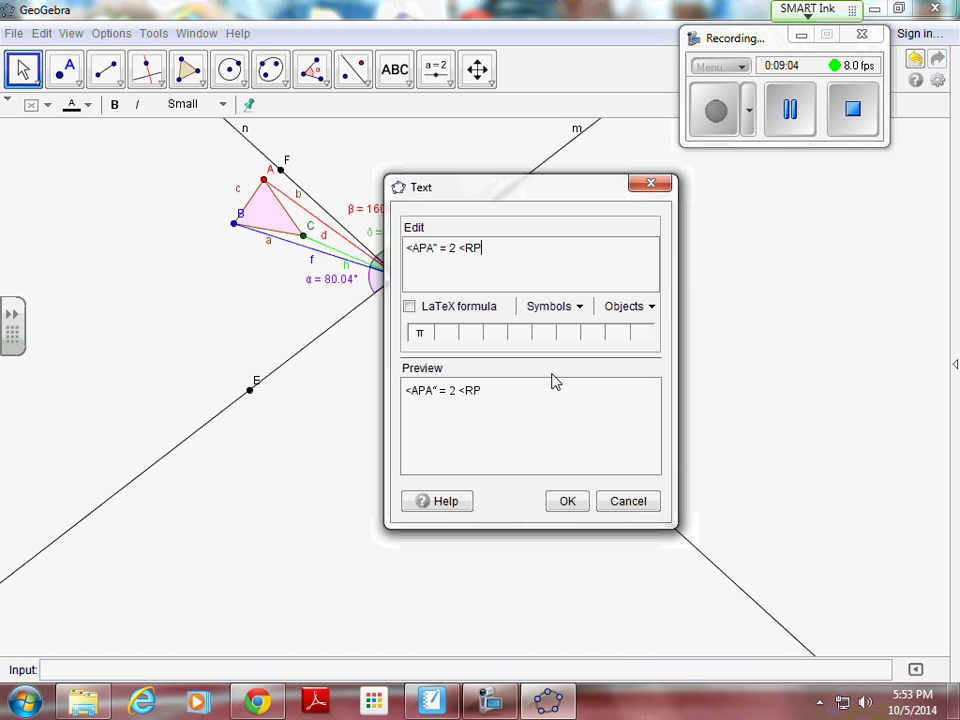
{"action": "key", "text": "BackSpace"}
{"action": "key", "text": "BackSpace"}
{"action": "left_click", "coordinate": [565, 500]}
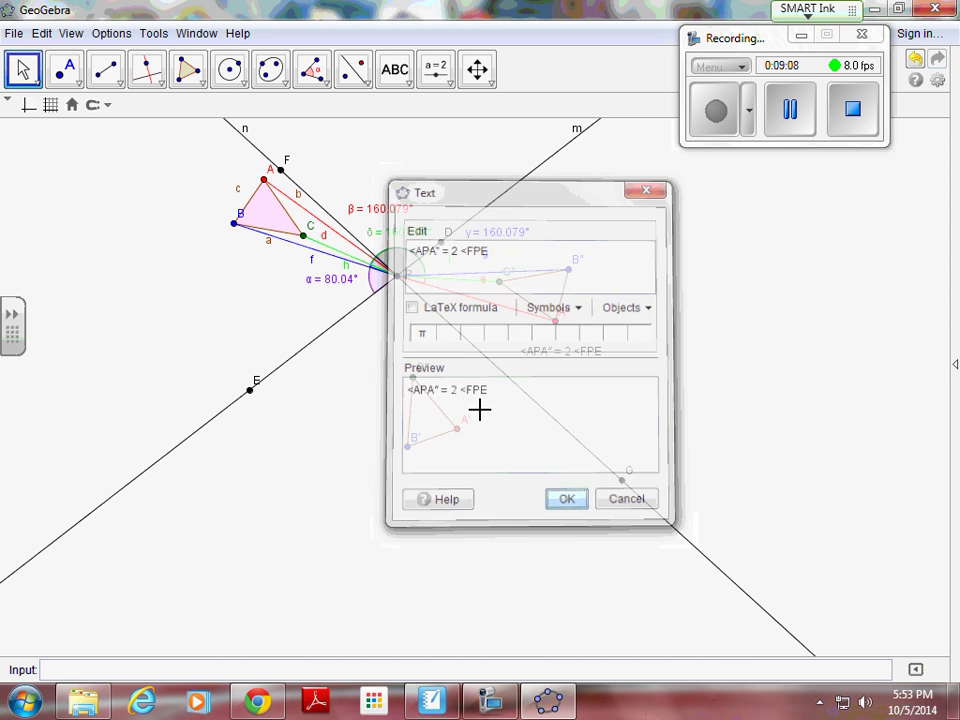
{"action": "left_click_drag", "start_coordinate": [574, 355], "coordinate": [726, 311]}
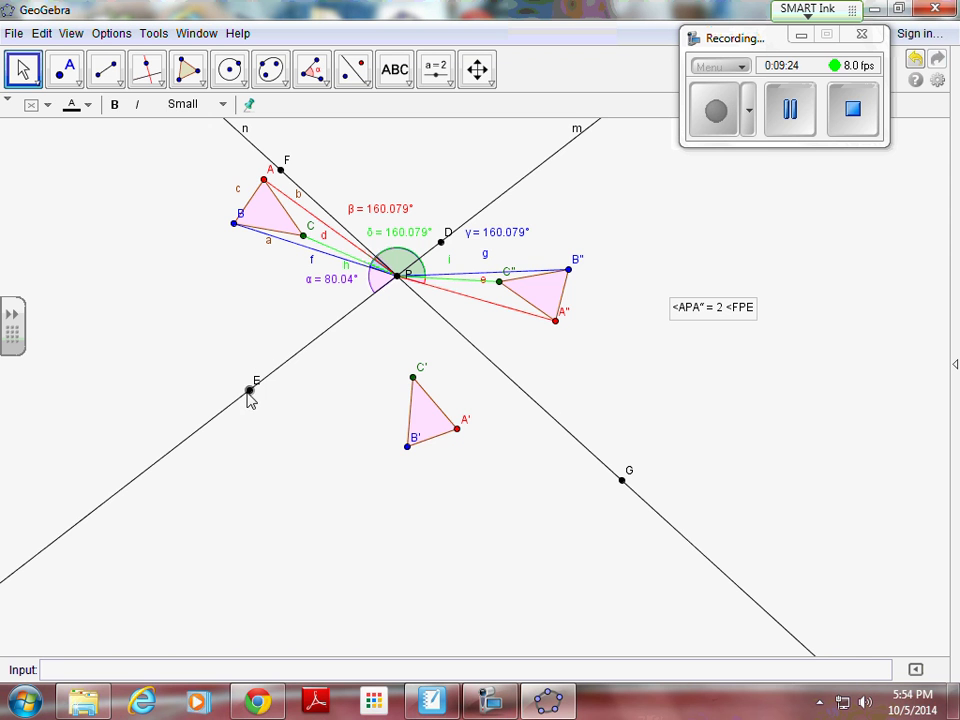
Drag point E so line m runs nearly horizontal, keeping β, γ, δ double α
{"action": "left_click_drag", "start_coordinate": [250, 391], "coordinate": [243, 279]}
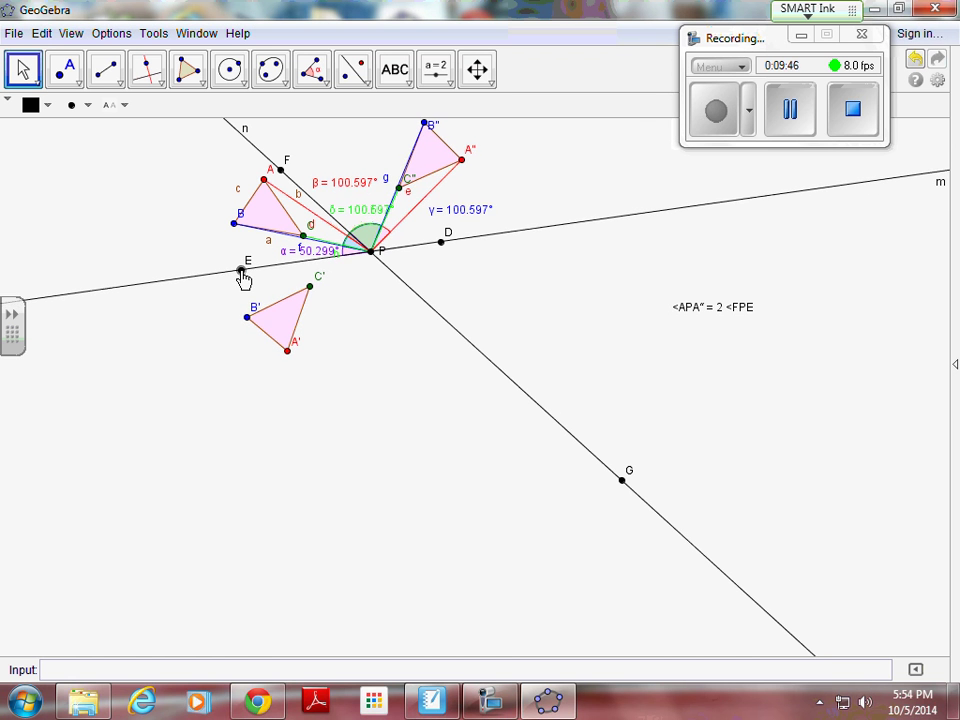